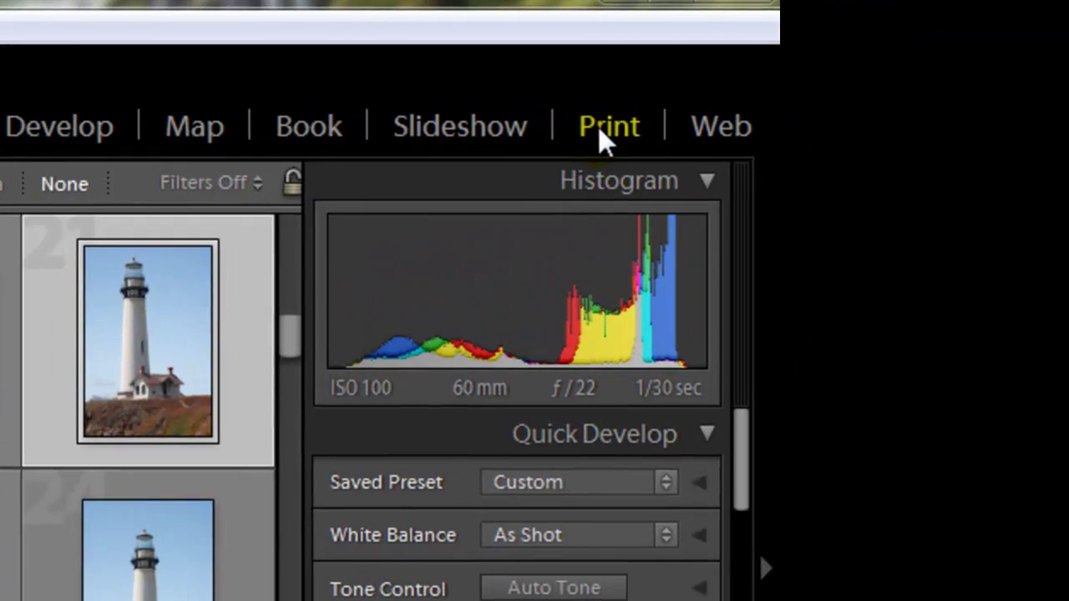
Step: Switch to the Print module and apply the Custom Overlap x 3 layout template
{"action": "left_click", "coordinate": [856, 72]}
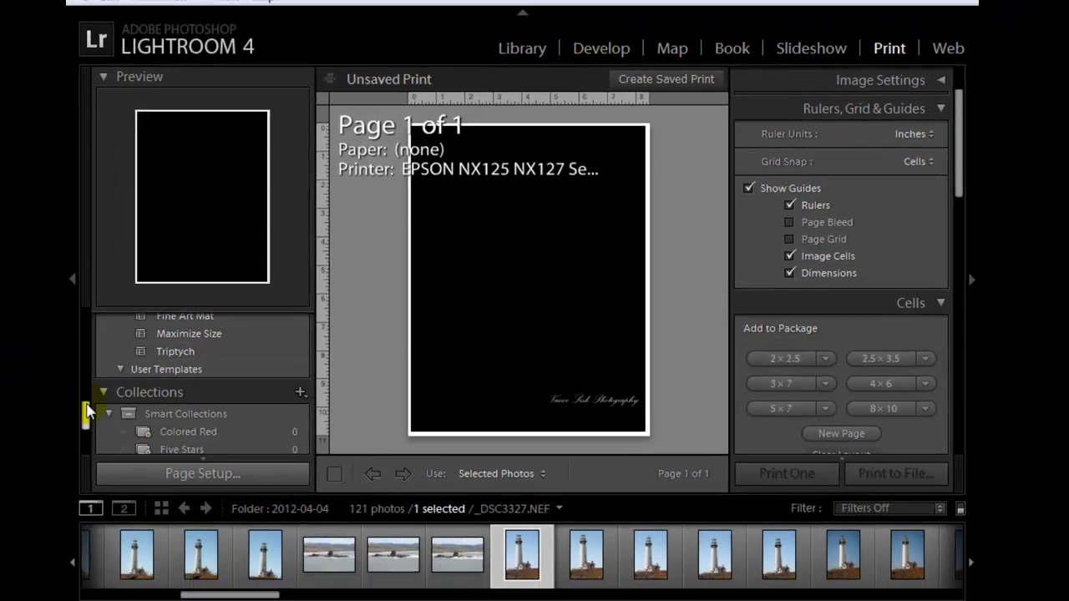
{"action": "left_click_drag", "start_coordinate": [0, 387], "coordinate": [0, 414]}
{"action": "scroll", "coordinate": [155, 350], "scroll_direction": "up", "scroll_amount": 2}
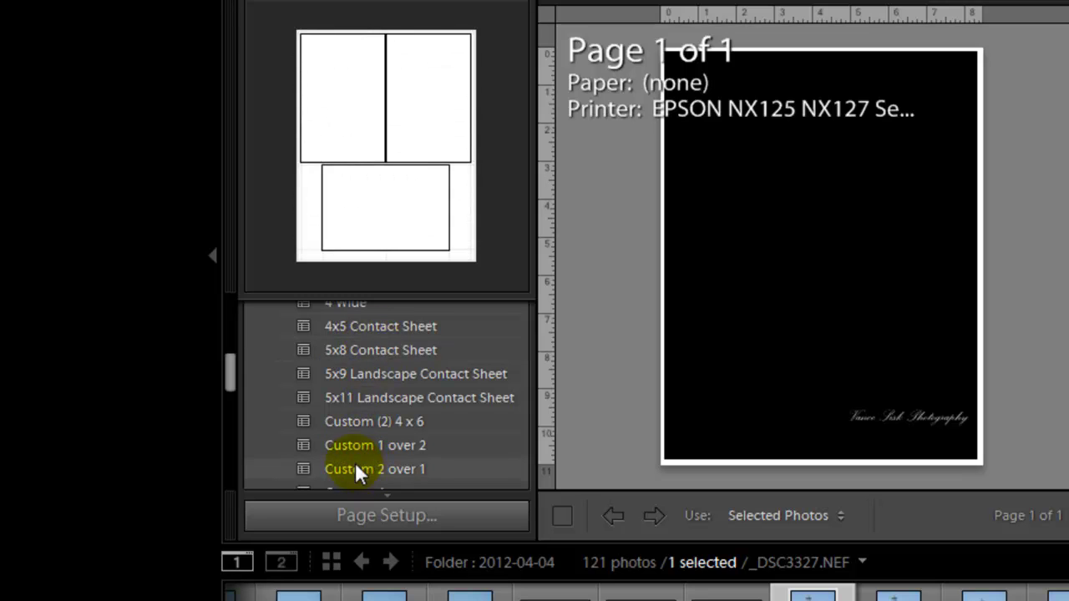
{"action": "left_click_drag", "start_coordinate": [232, 375], "coordinate": [232, 394]}
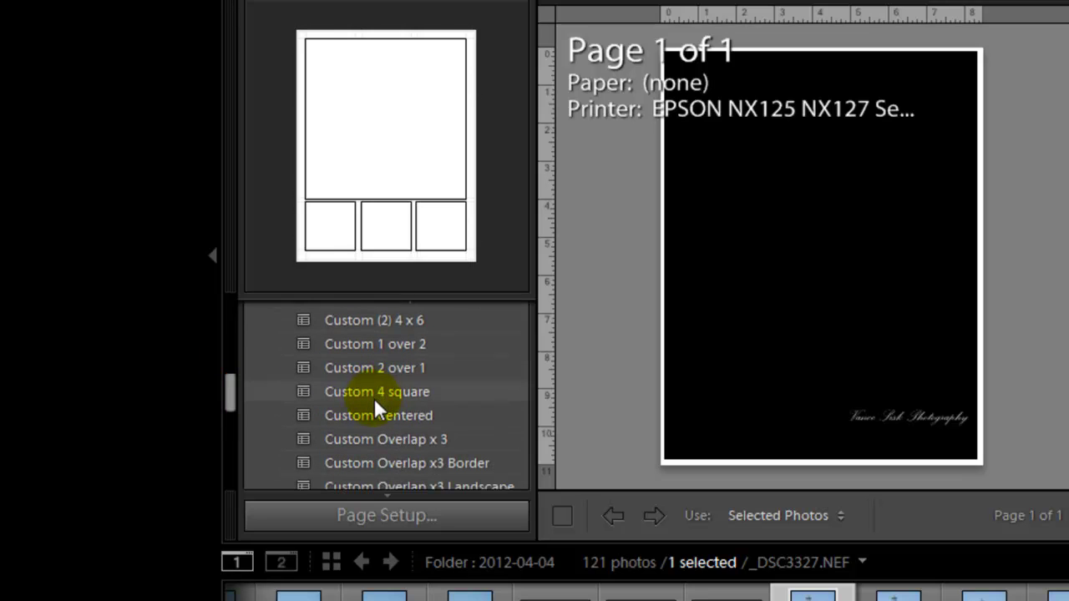
{"action": "left_click", "coordinate": [372, 433]}
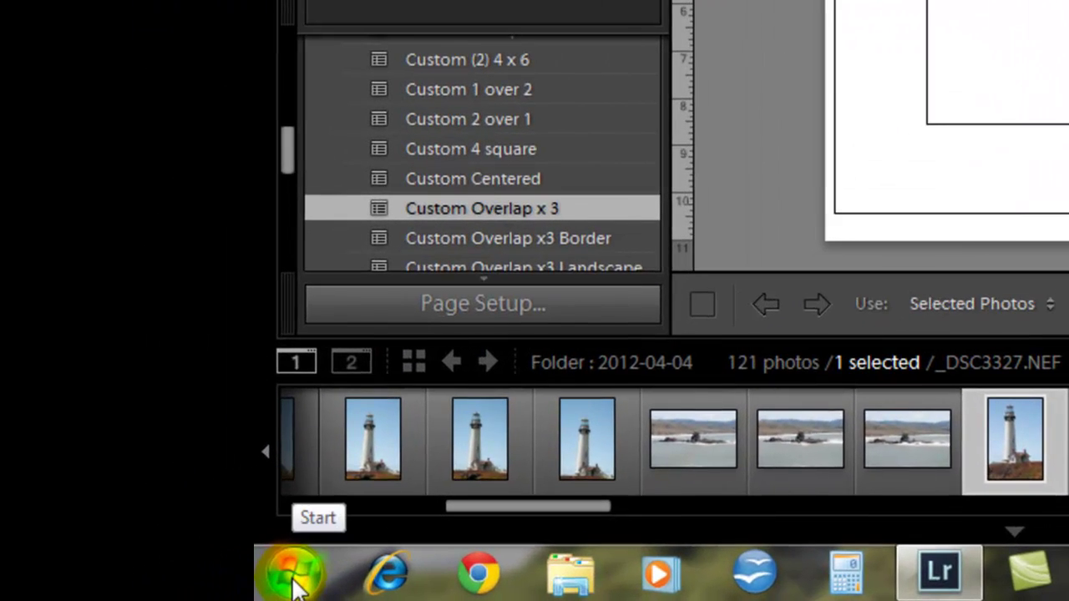
Step: Start adding a local printer on the existing LPT1 port from Devices and Printers
{"action": "left_click", "coordinate": [294, 585]}
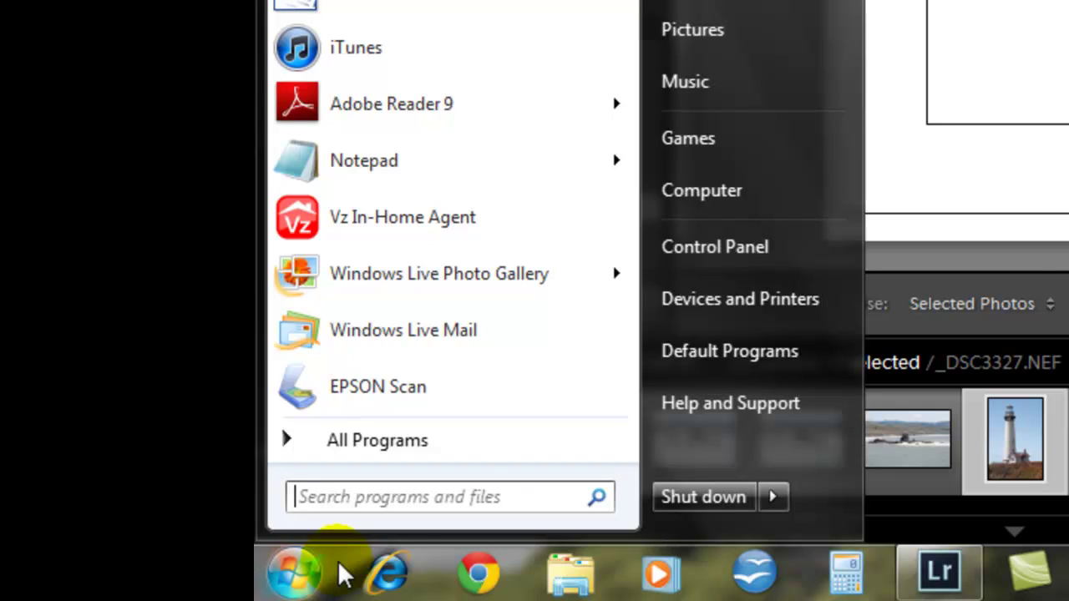
{"action": "left_click", "coordinate": [728, 302]}
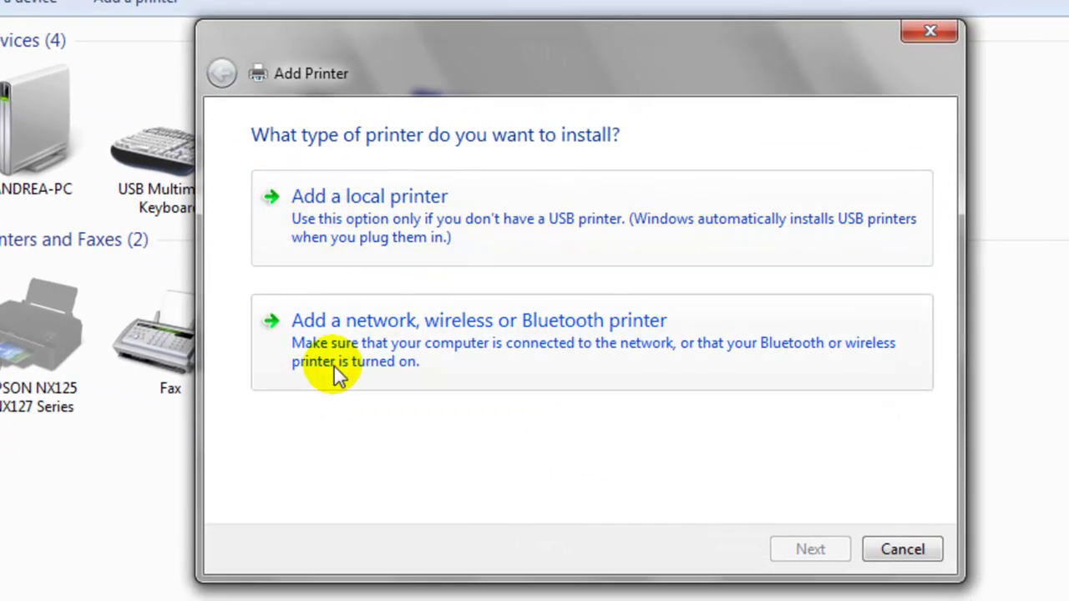
{"action": "left_click", "coordinate": [336, 216]}
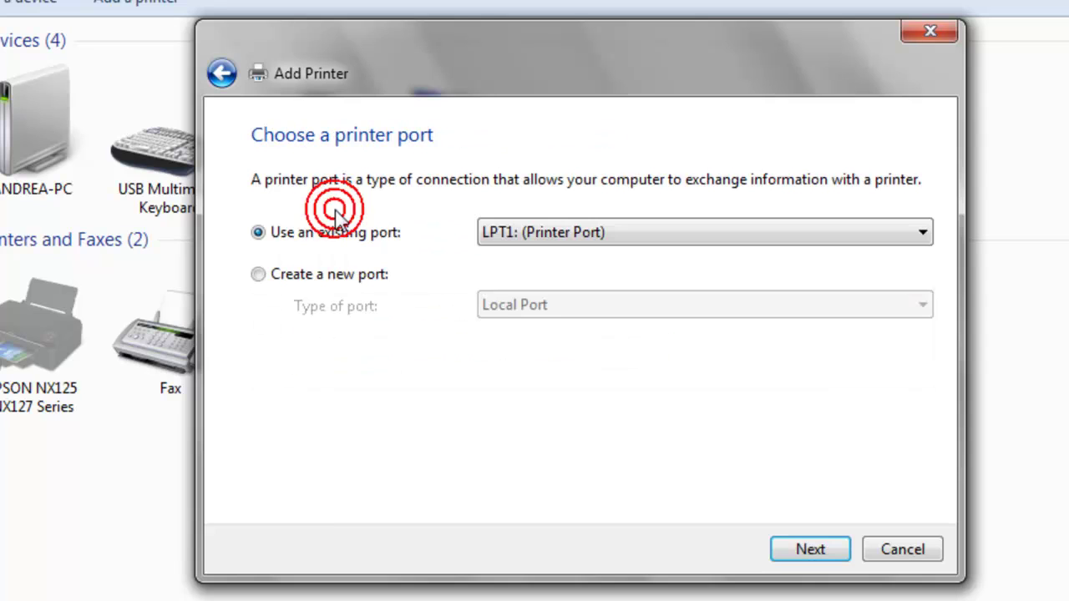
{"action": "left_click", "coordinate": [815, 548]}
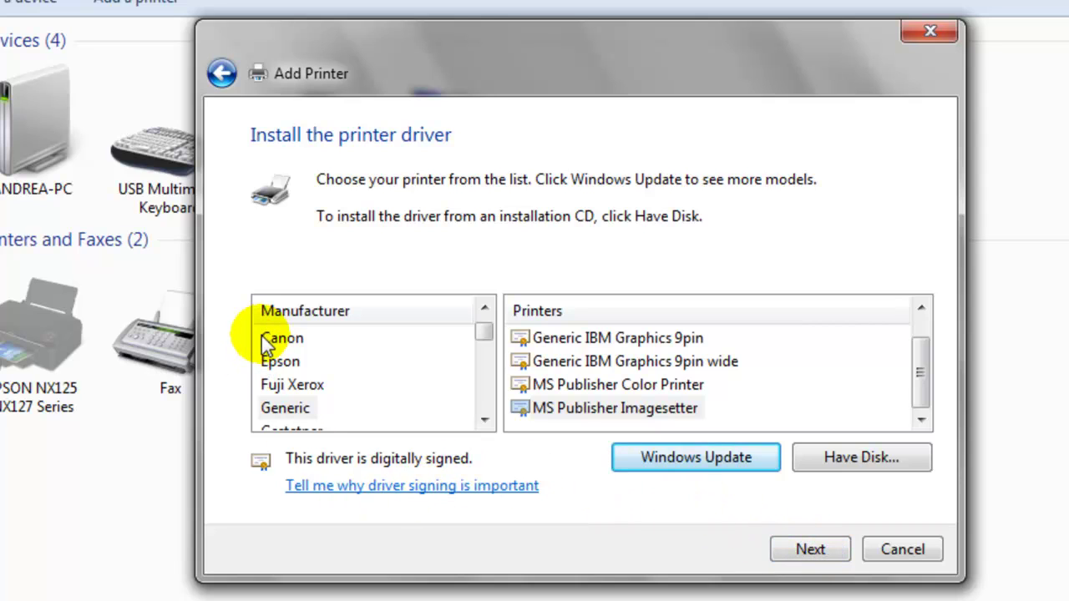
Step: Choose the Generic MS Publisher Imagesetter driver for the new printer
{"action": "mouse_move", "coordinate": [487, 332]}
{"action": "left_mouse_down"}
{"action": "mouse_move", "coordinate": [484, 421]}
{"action": "mouse_move", "coordinate": [486, 324]}
{"action": "left_mouse_up"}
{"action": "left_click", "coordinate": [485, 420]}
{"action": "left_click", "coordinate": [289, 409]}
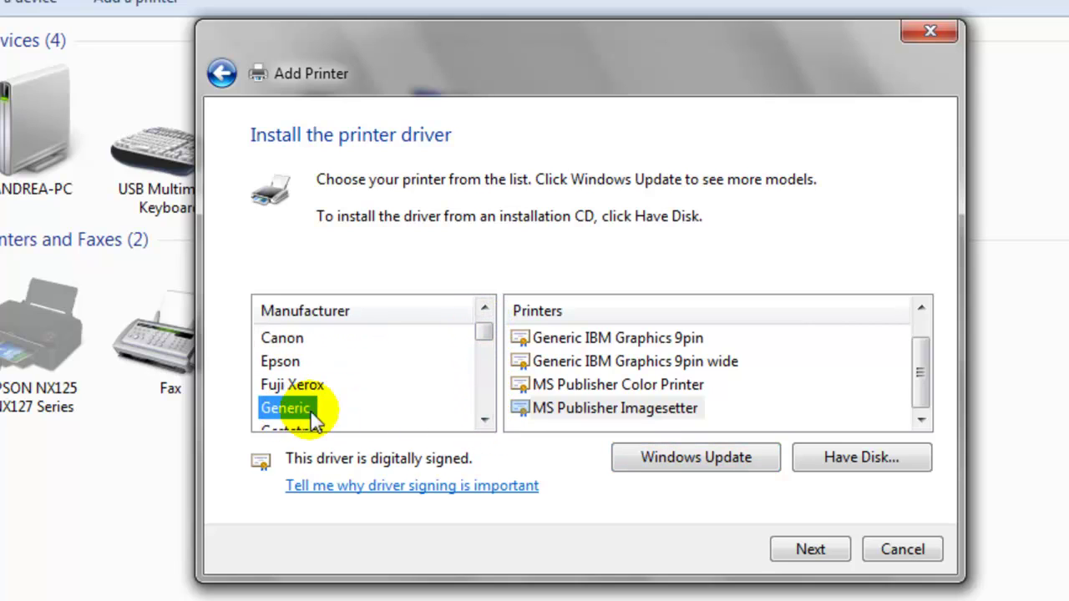
{"action": "left_click", "coordinate": [585, 410]}
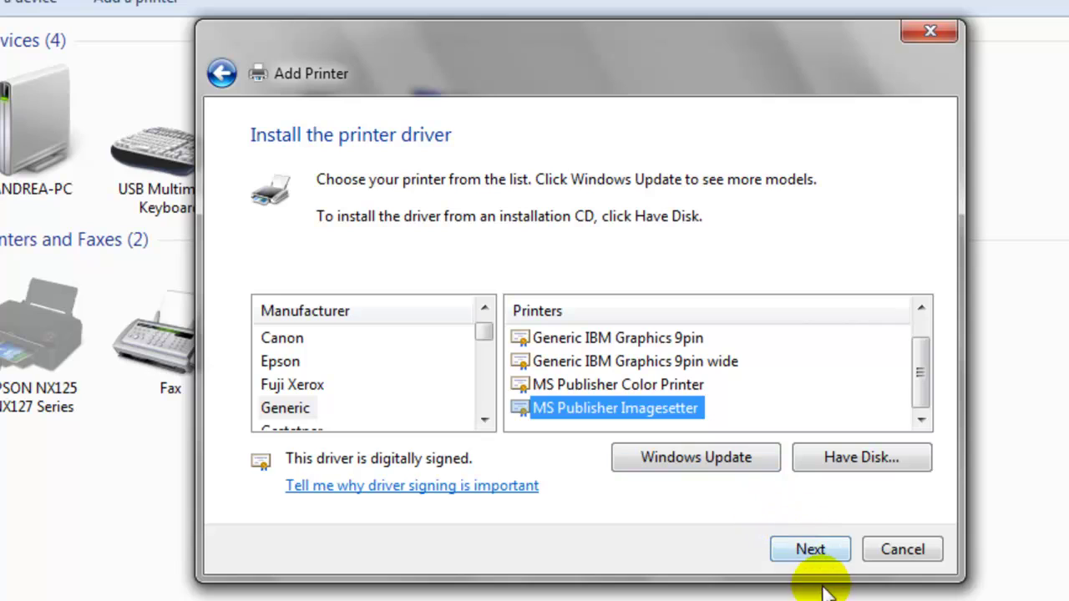
{"action": "left_click", "coordinate": [805, 548]}
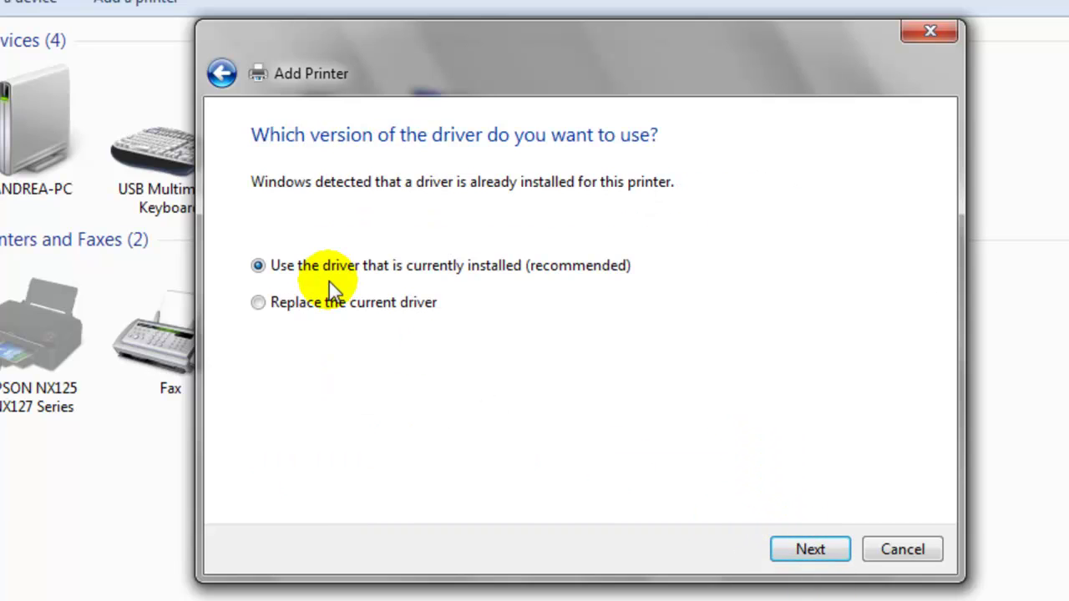
Step: Keep the current driver, name the printer 'Lightroom Printer', and accept the sharing settings
{"action": "left_click", "coordinate": [800, 551]}
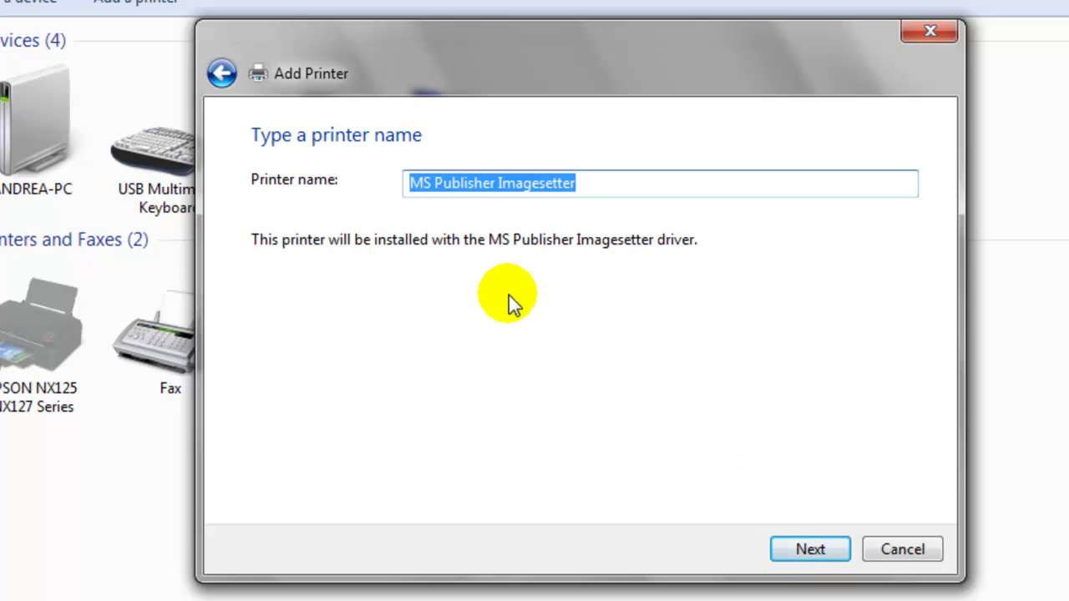
{"action": "type", "text": "Lightroo"}
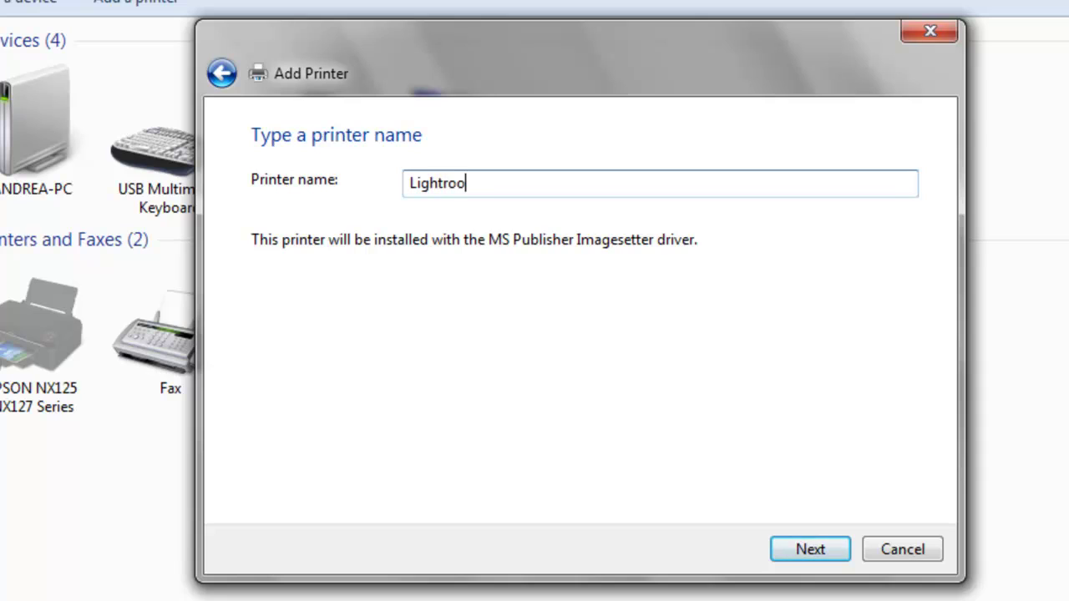
{"action": "type", "text": "m Printer"}
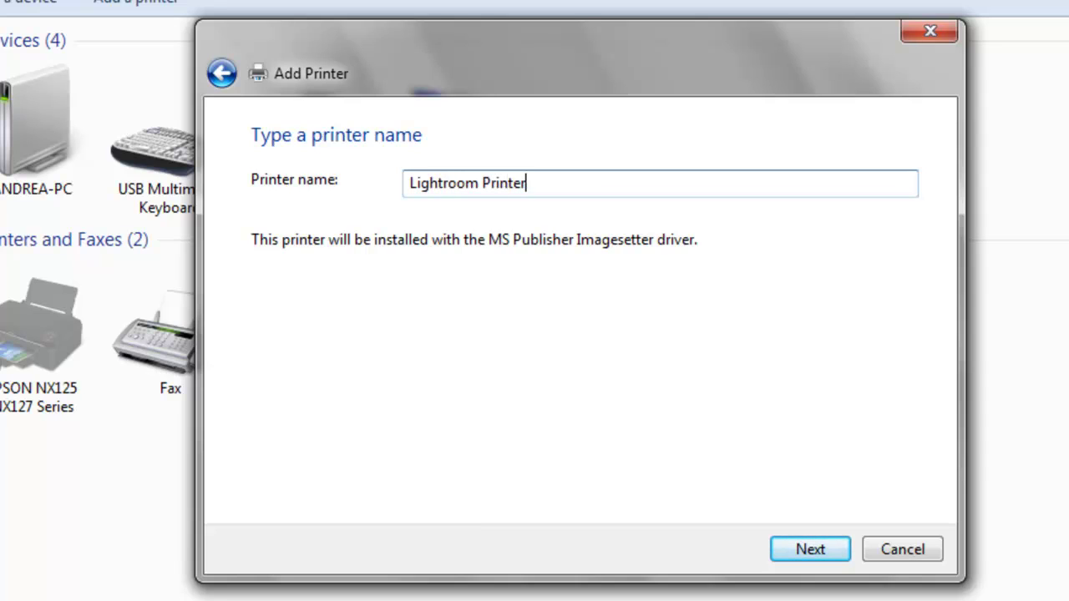
{"action": "left_click", "coordinate": [822, 547]}
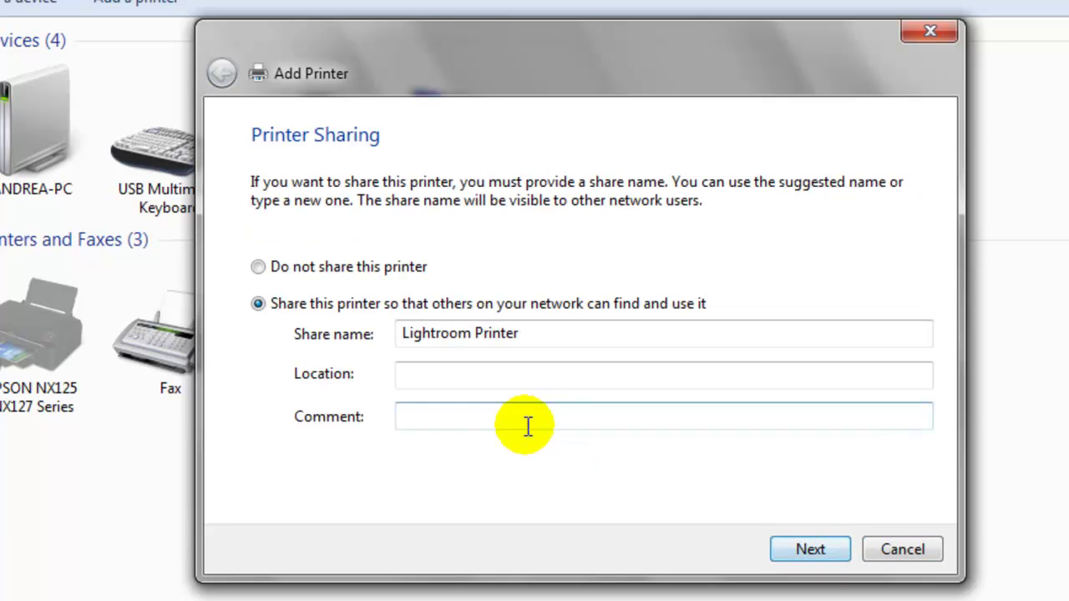
{"action": "left_click", "coordinate": [803, 550]}
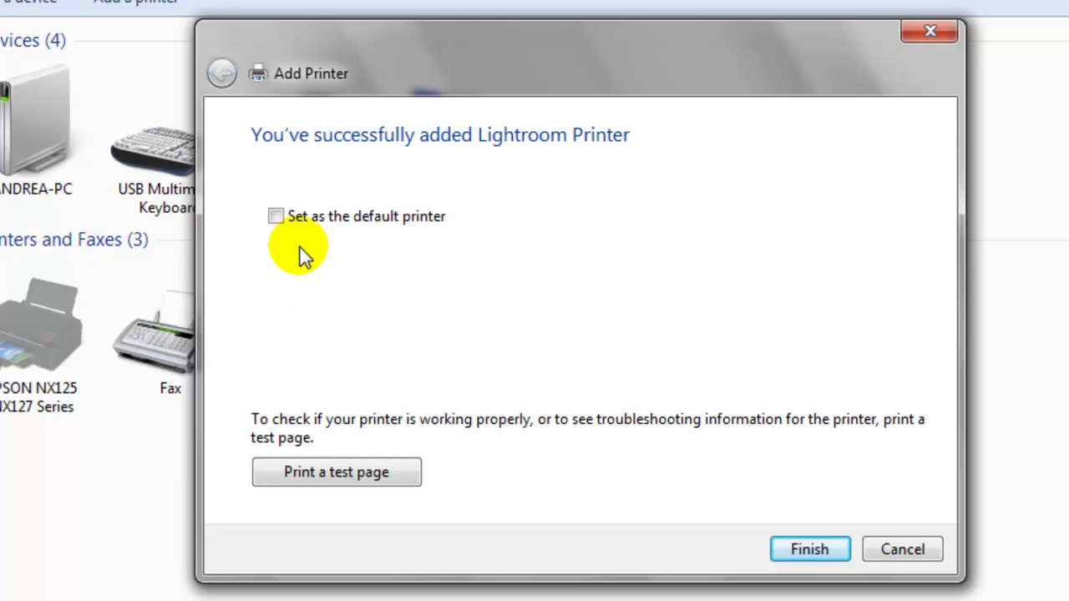
Step: Finish the wizard, confirm Lightroom Printer is listed, and close Devices and Printers
{"action": "left_click", "coordinate": [825, 550]}
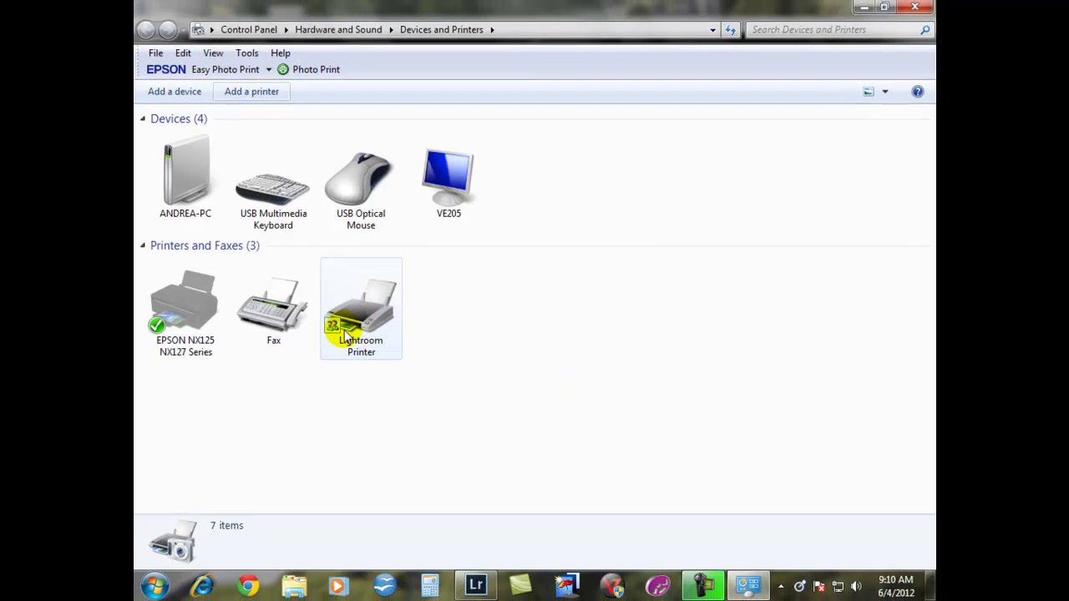
{"action": "mouse_move", "coordinate": [344, 334]}
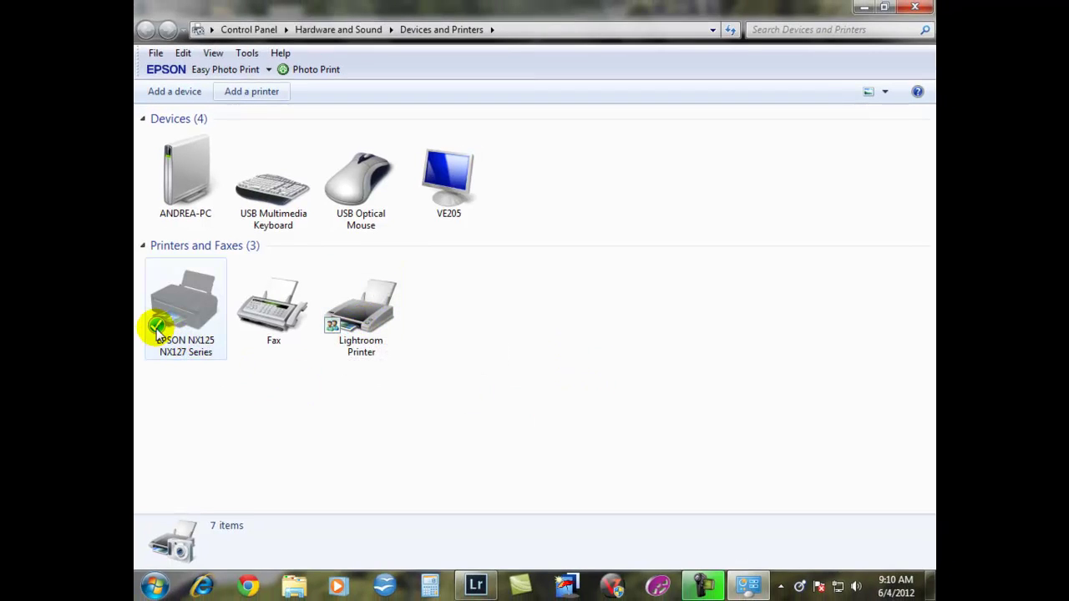
{"action": "mouse_move", "coordinate": [157, 329]}
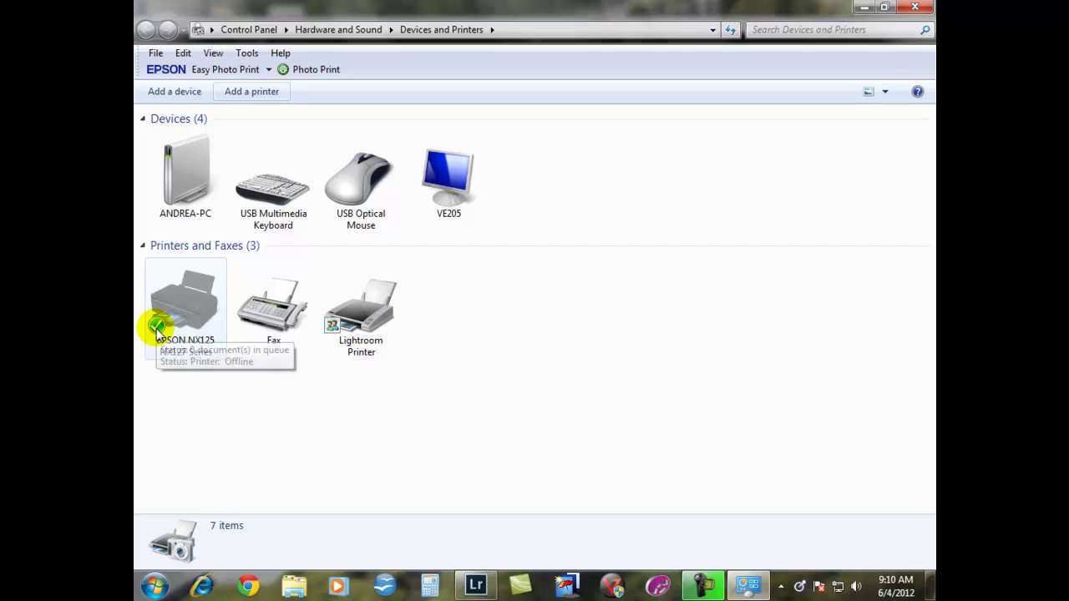
{"action": "left_click", "coordinate": [915, 8]}
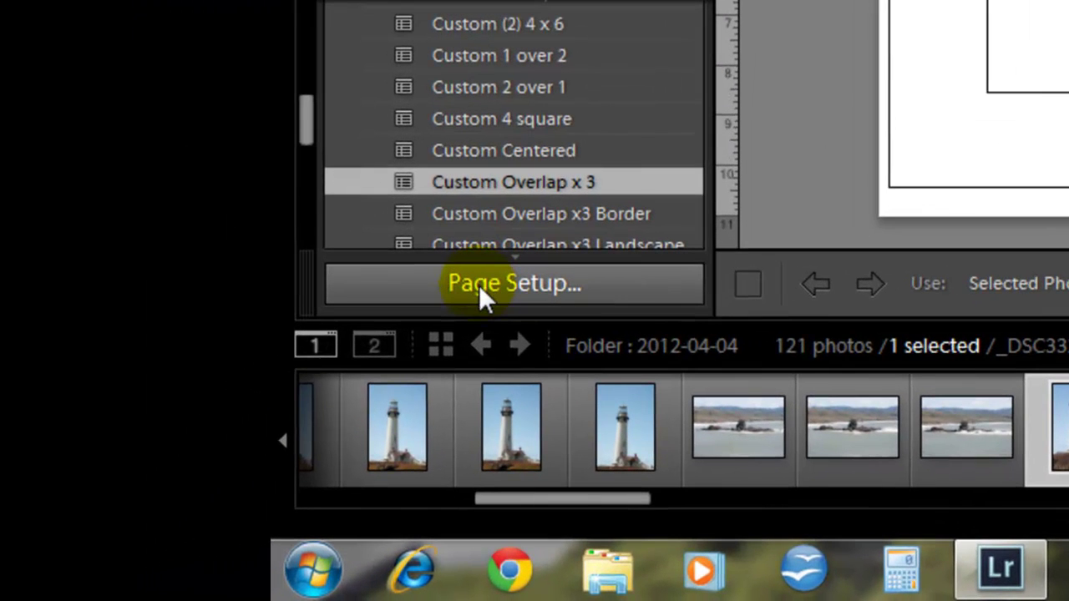
Step: In Print Setup, choose Lightroom Printer with PostScript Custom Page Size paper in landscape orientation
{"action": "left_click", "coordinate": [509, 284]}
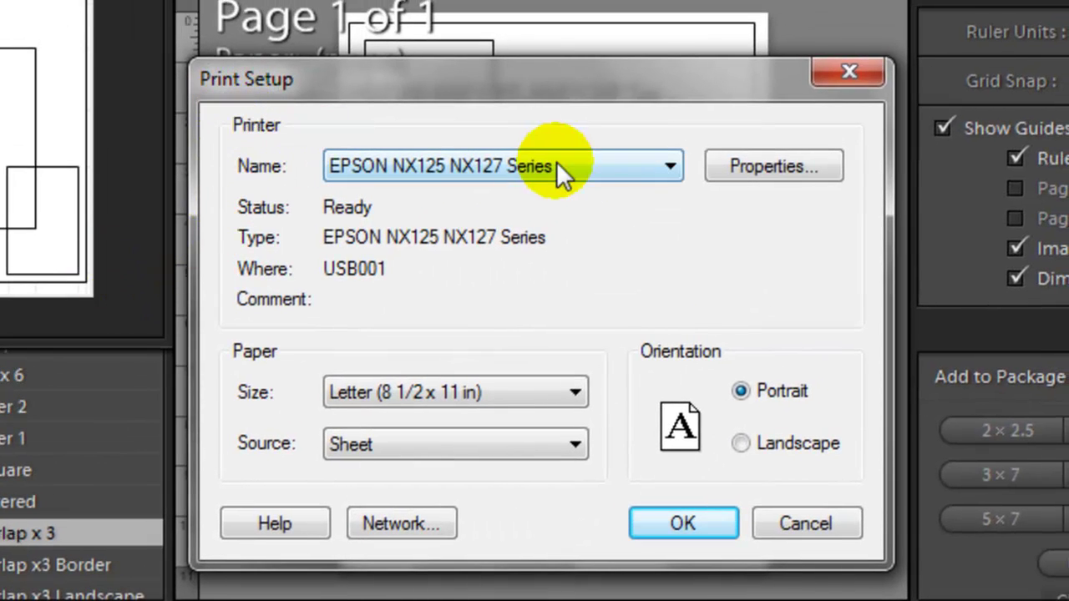
{"action": "left_click", "coordinate": [671, 166]}
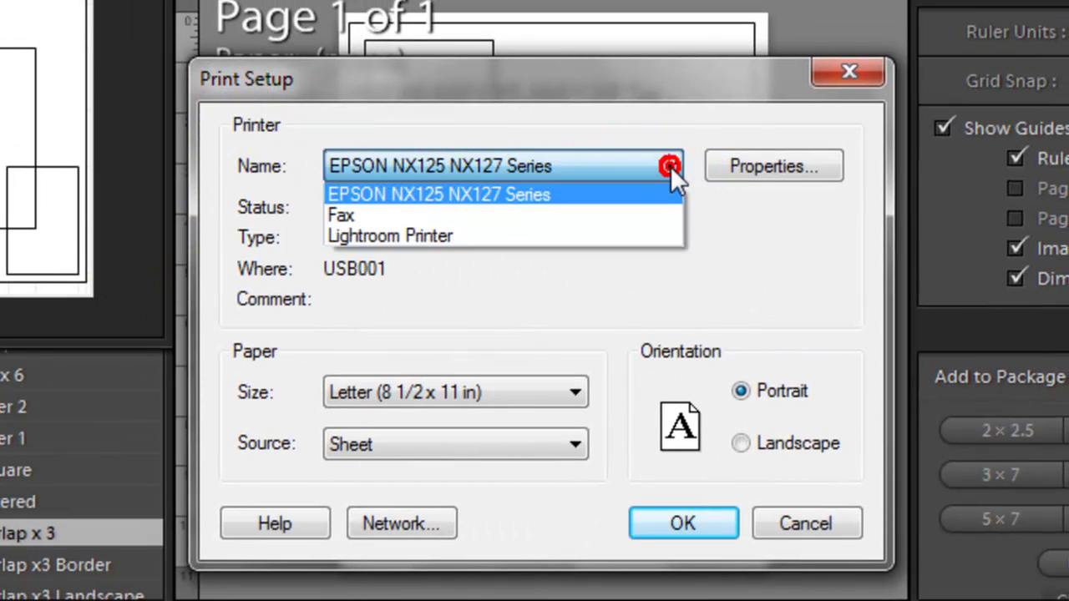
{"action": "left_click", "coordinate": [371, 237]}
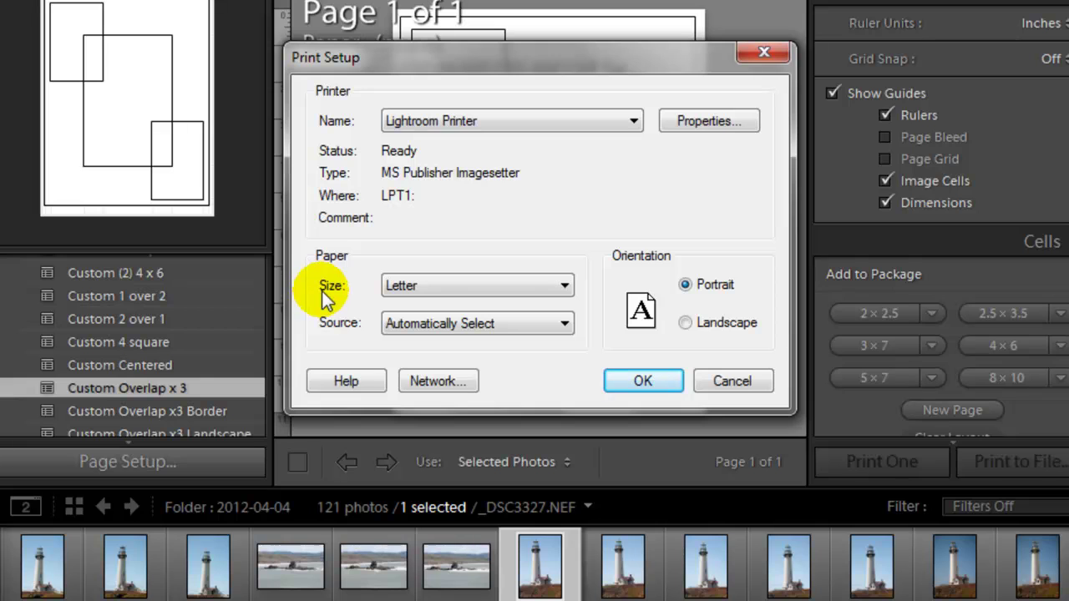
{"action": "left_click", "coordinate": [556, 286]}
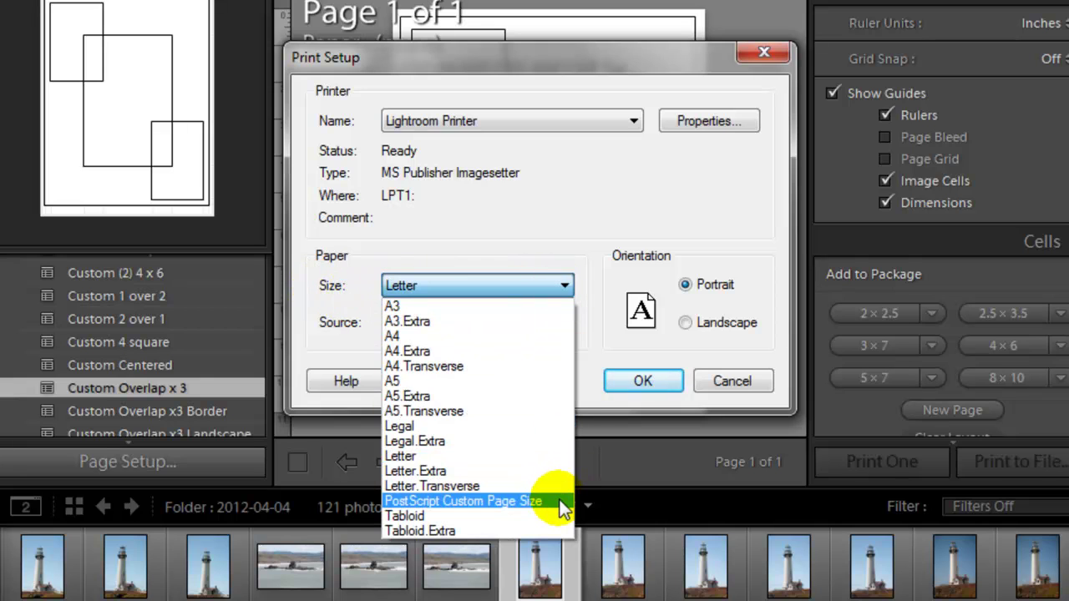
{"action": "left_click", "coordinate": [562, 501]}
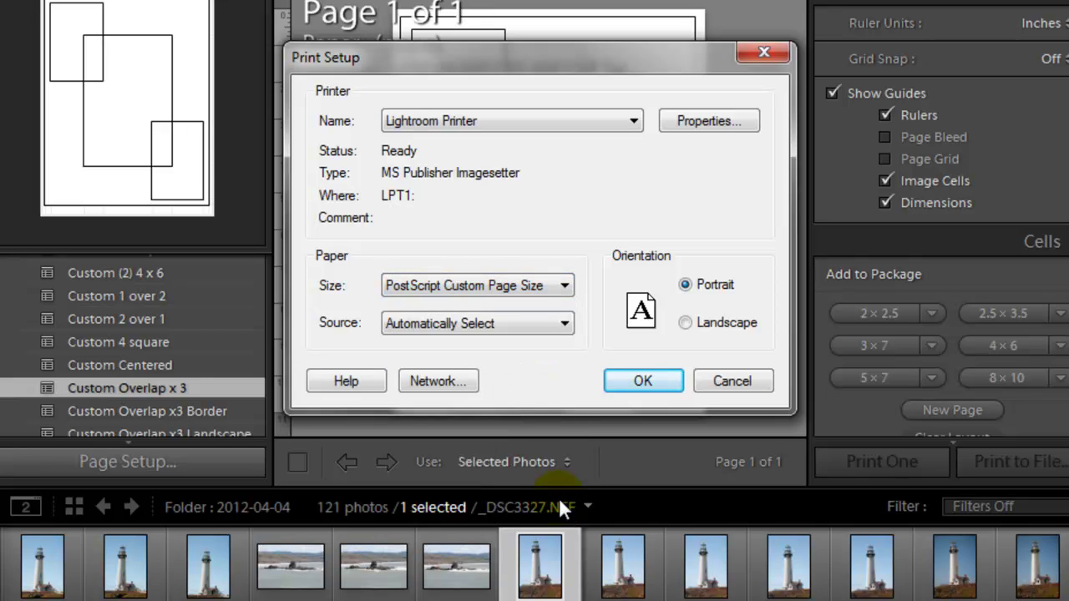
{"action": "left_click", "coordinate": [493, 328]}
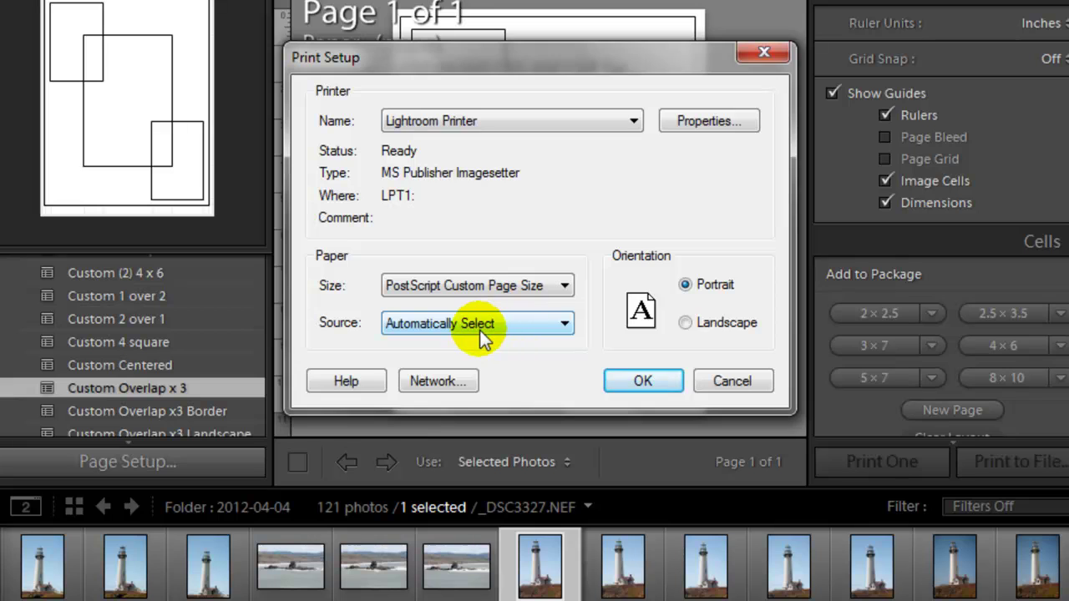
{"action": "left_click", "coordinate": [685, 324]}
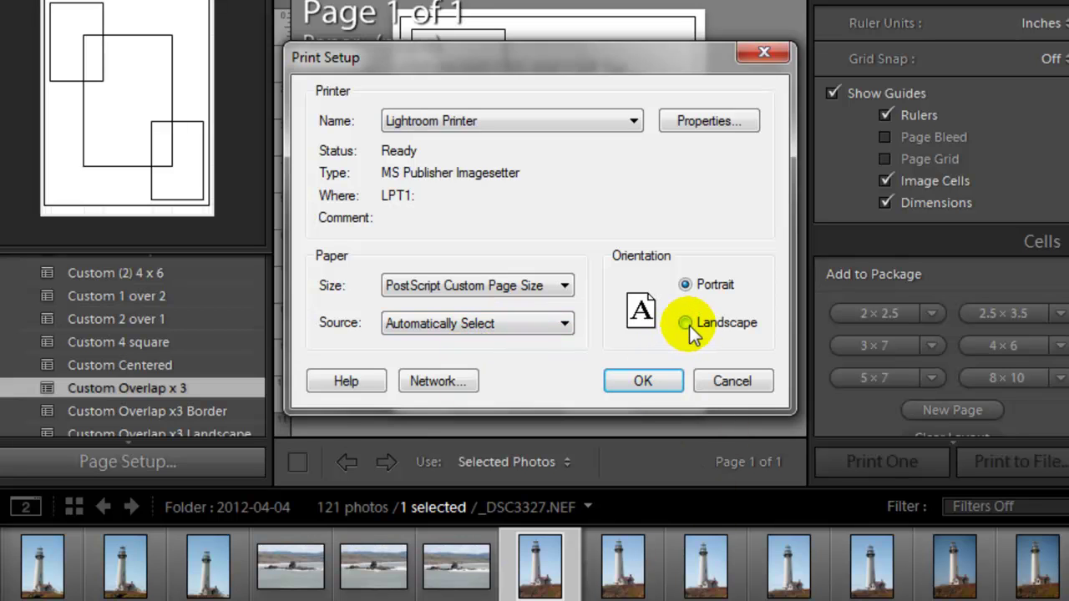
{"action": "mouse_move", "coordinate": [688, 322]}
{"action": "left_mouse_down"}
{"action": "mouse_move", "coordinate": [667, 284]}
{"action": "mouse_move", "coordinate": [687, 324]}
{"action": "left_mouse_up"}
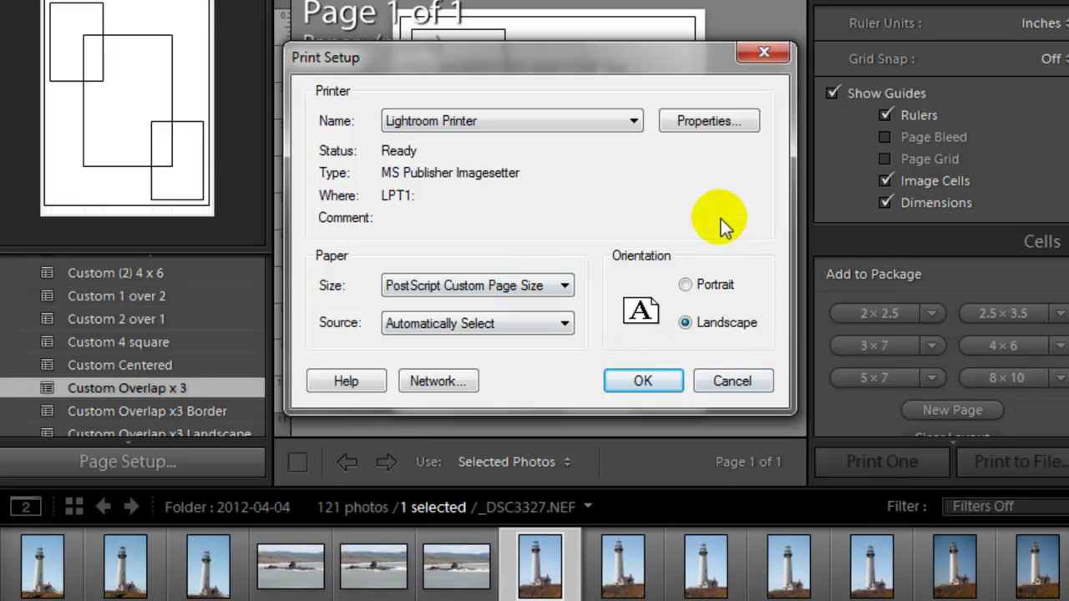
Step: Define the PostScript custom page size as 20 x 30 inches and confirm the printer dialogs
{"action": "left_click", "coordinate": [689, 126]}
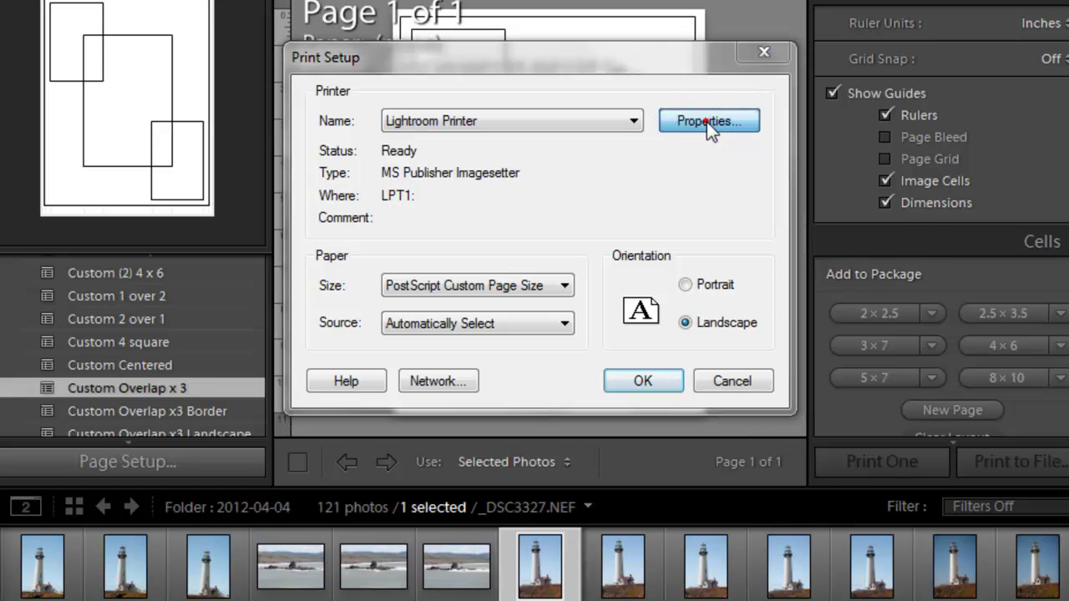
{"action": "left_click_drag", "start_coordinate": [530, 75], "coordinate": [469, 23]}
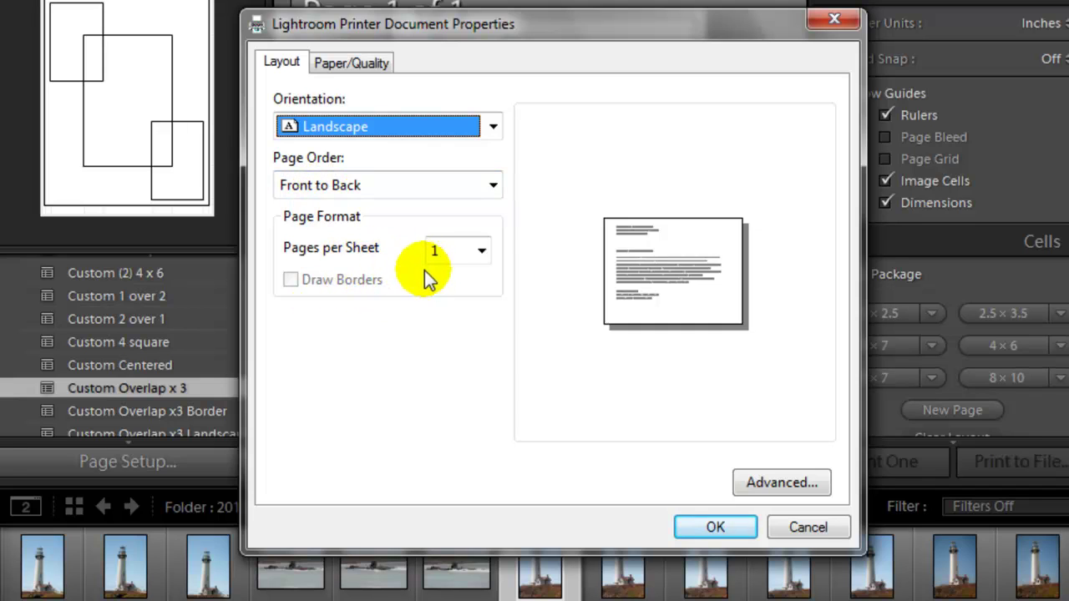
{"action": "left_click", "coordinate": [778, 484]}
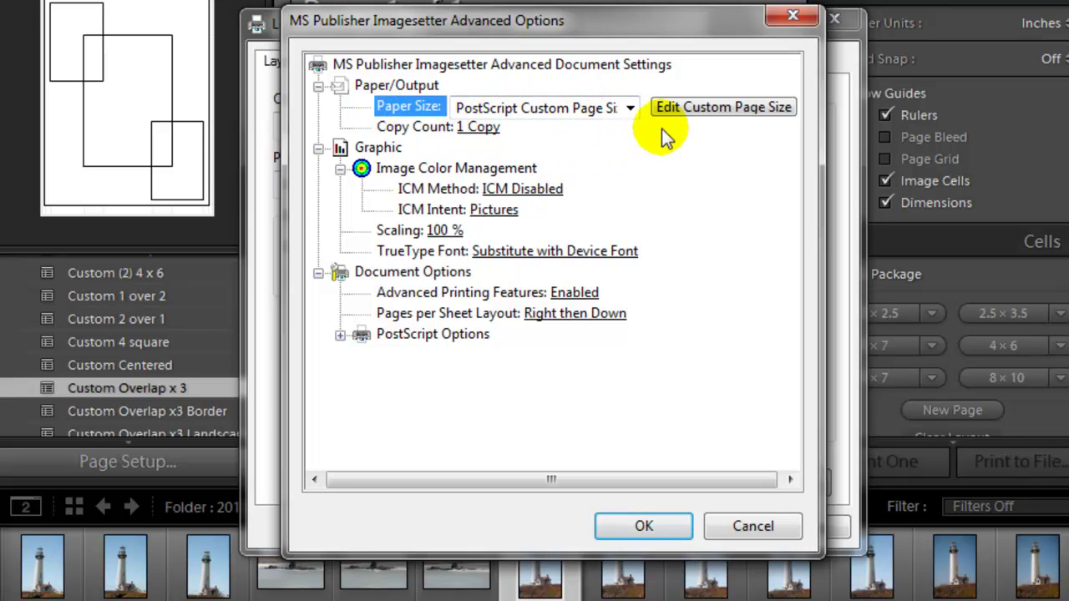
{"action": "left_click", "coordinate": [723, 108]}
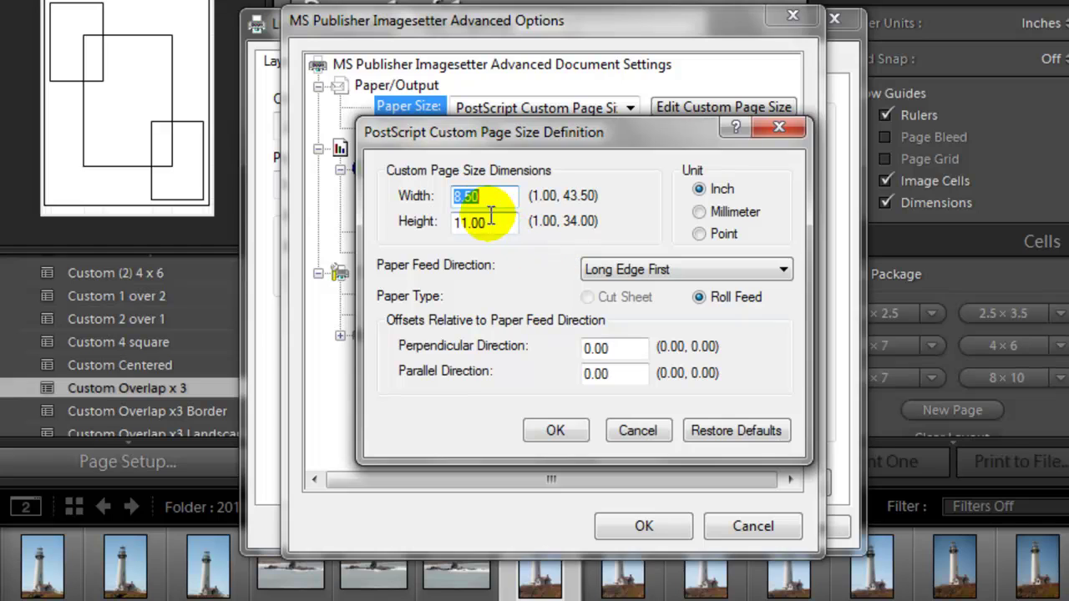
{"action": "left_click_drag", "start_coordinate": [500, 197], "coordinate": [436, 199]}
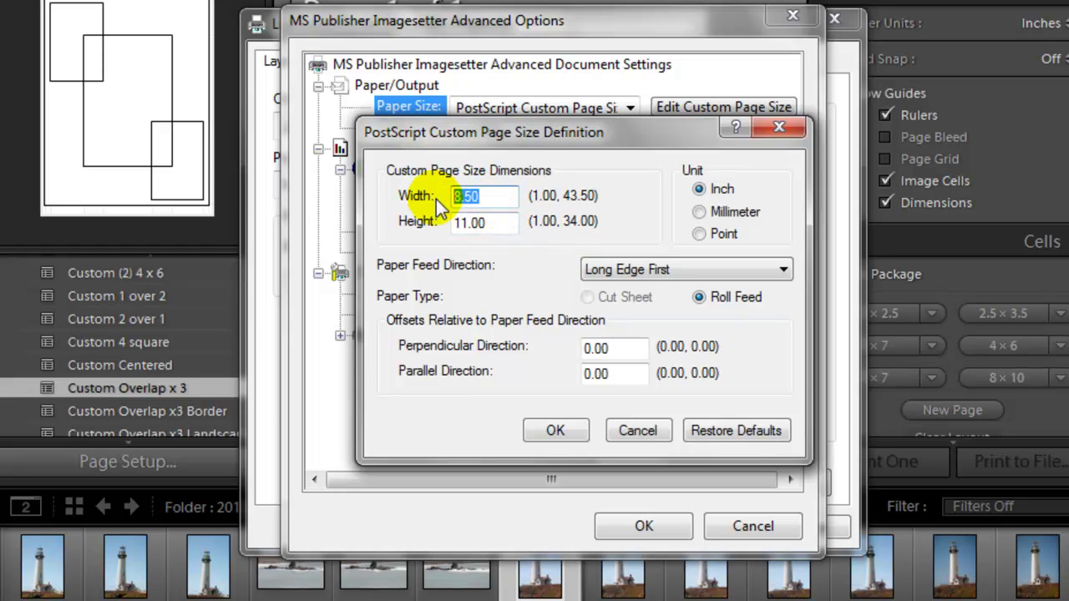
{"action": "type", "text": "20"}
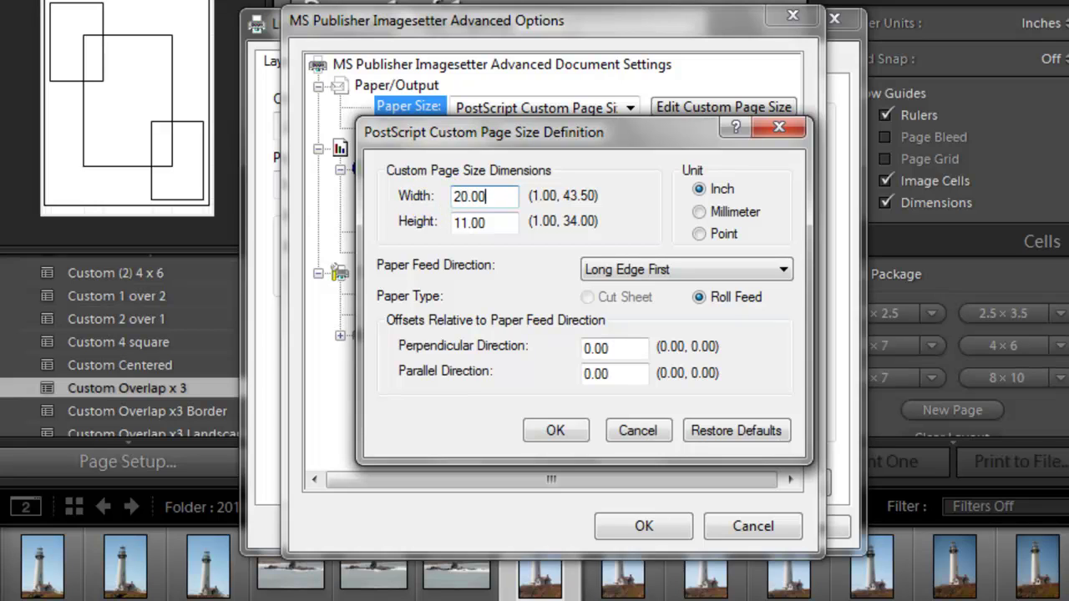
{"action": "left_click_drag", "start_coordinate": [500, 222], "coordinate": [436, 230]}
{"action": "type", "text": "30"}
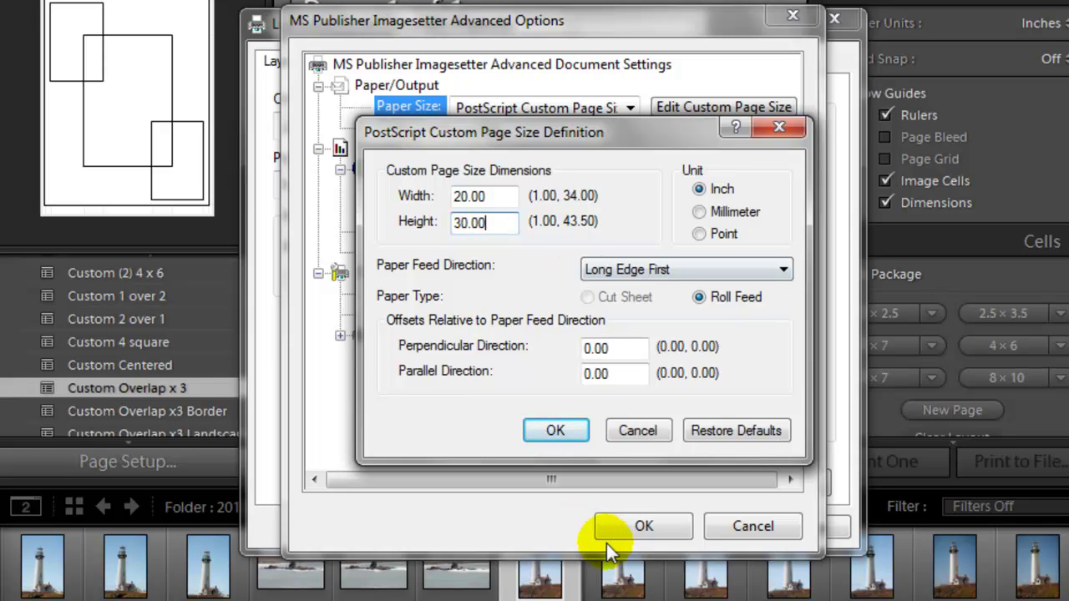
{"action": "left_click", "coordinate": [557, 431]}
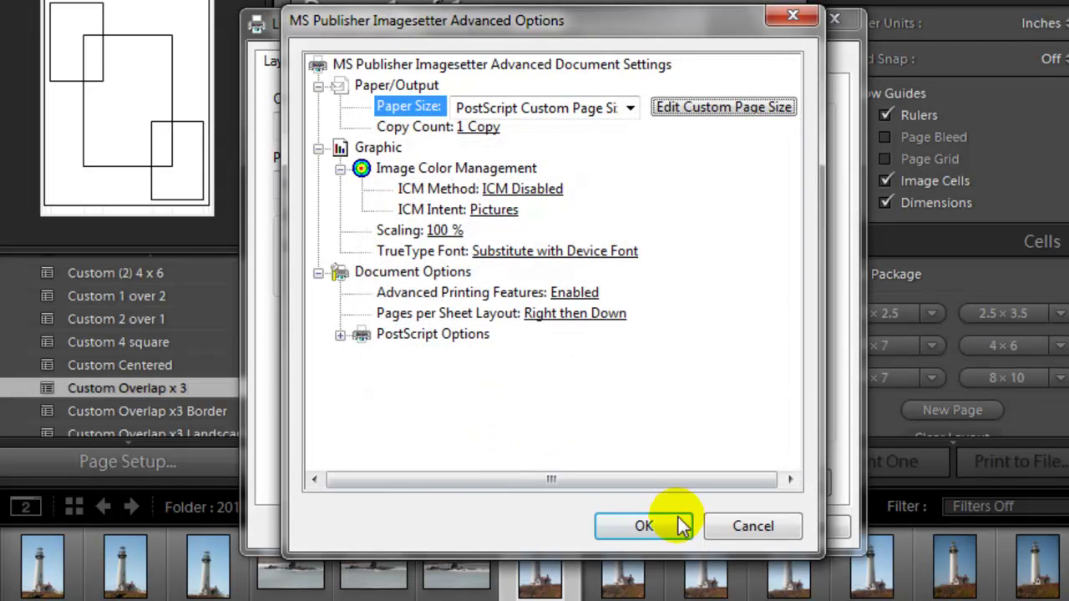
{"action": "left_click", "coordinate": [667, 522]}
{"action": "left_click", "coordinate": [711, 524]}
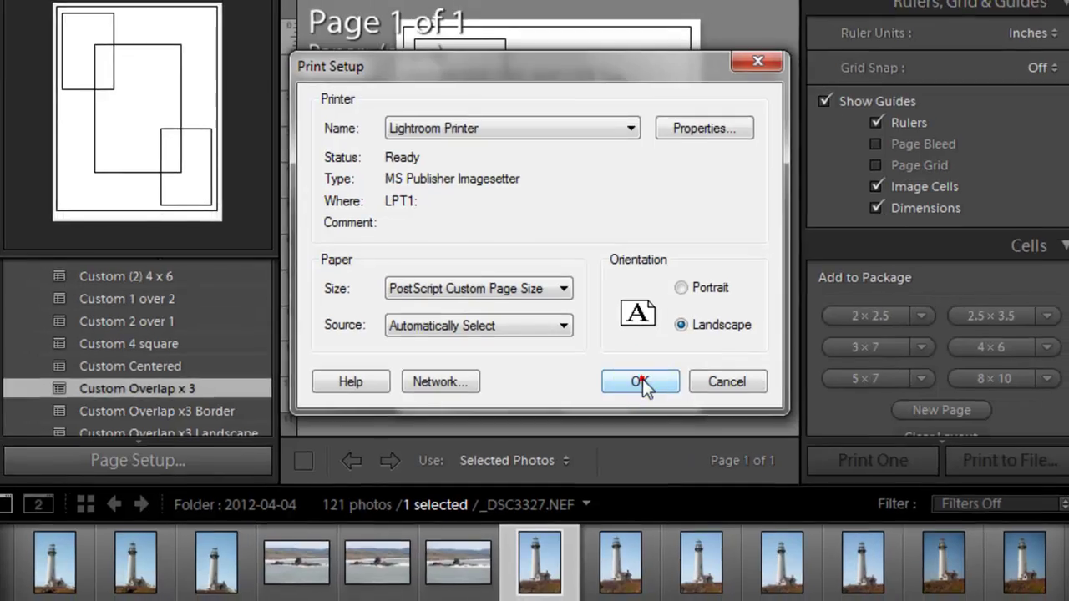
Step: Show the page grid and cell dimensions, and set Grid Snap to Cells
{"action": "left_click", "coordinate": [645, 380]}
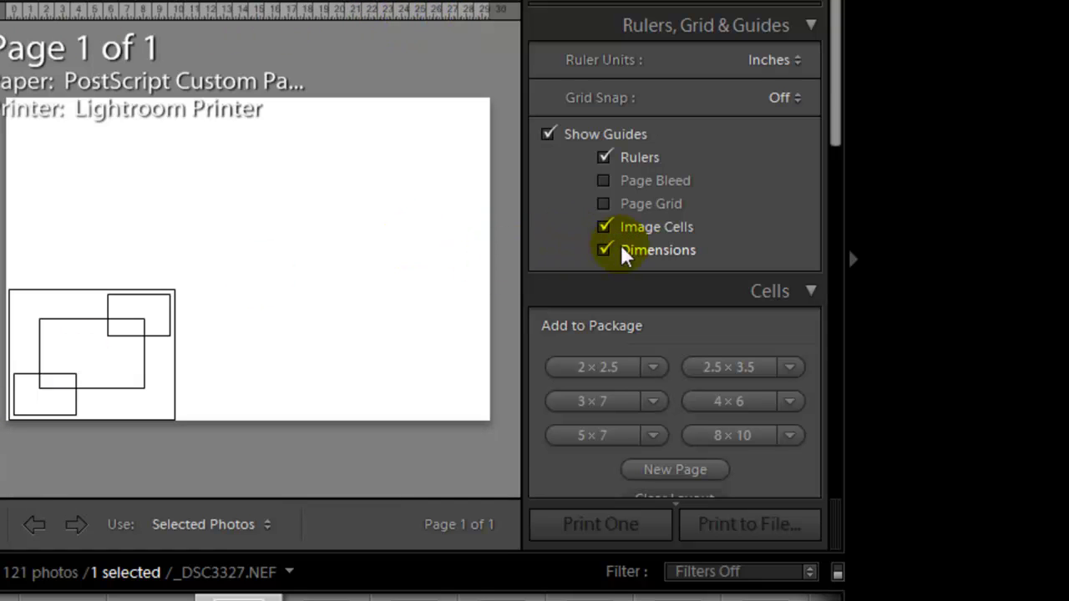
{"action": "left_click", "coordinate": [603, 204]}
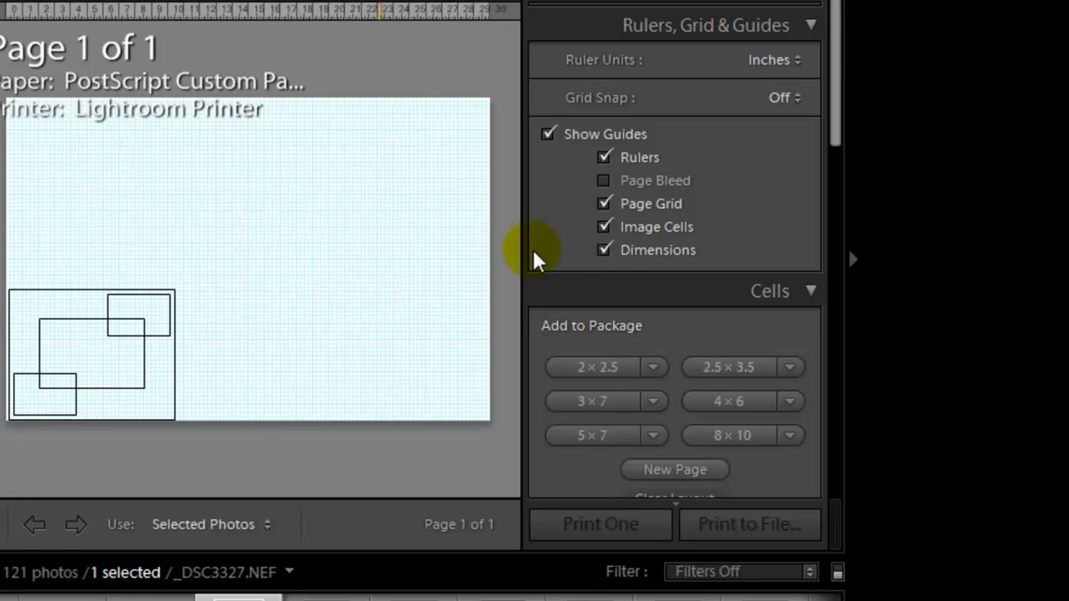
{"action": "left_click", "coordinate": [605, 251]}
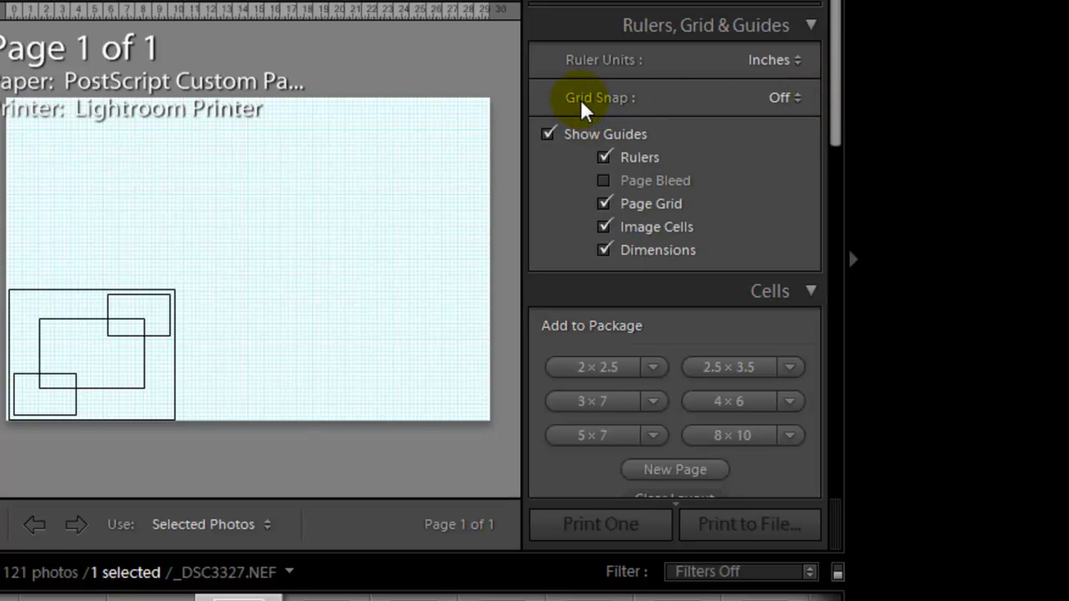
{"action": "left_click", "coordinate": [789, 99]}
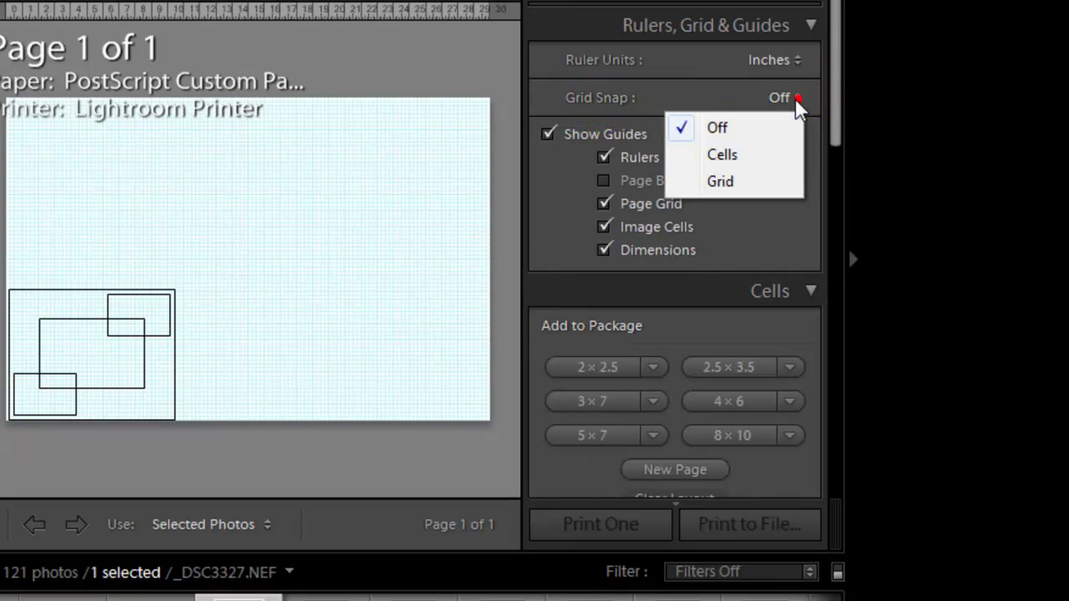
{"action": "left_click", "coordinate": [685, 157]}
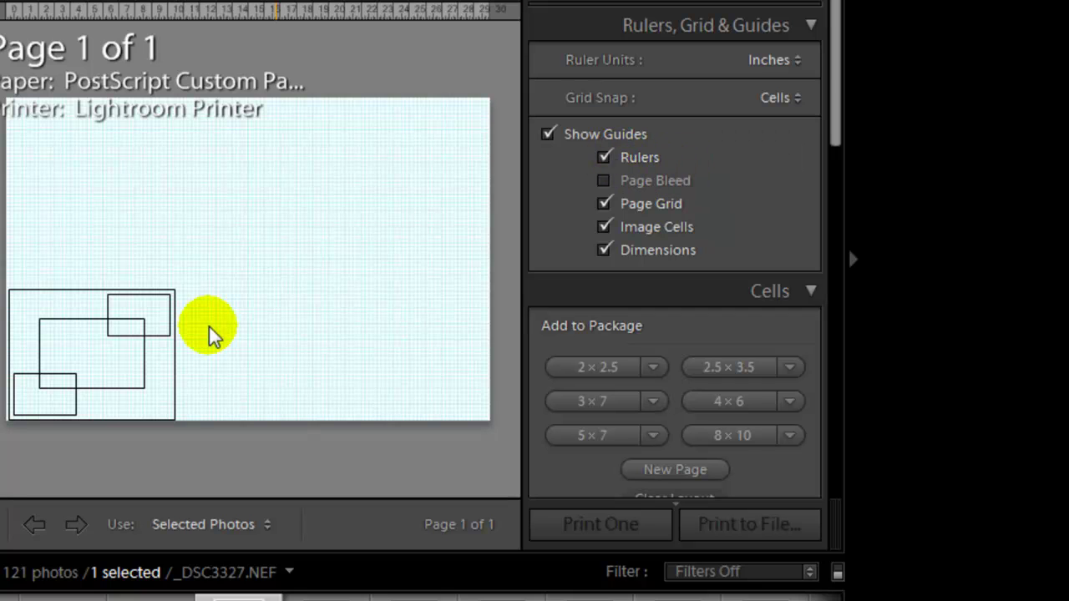
Step: Stretch the three-cell group to fill the page corner to corner
{"action": "left_click", "coordinate": [165, 375]}
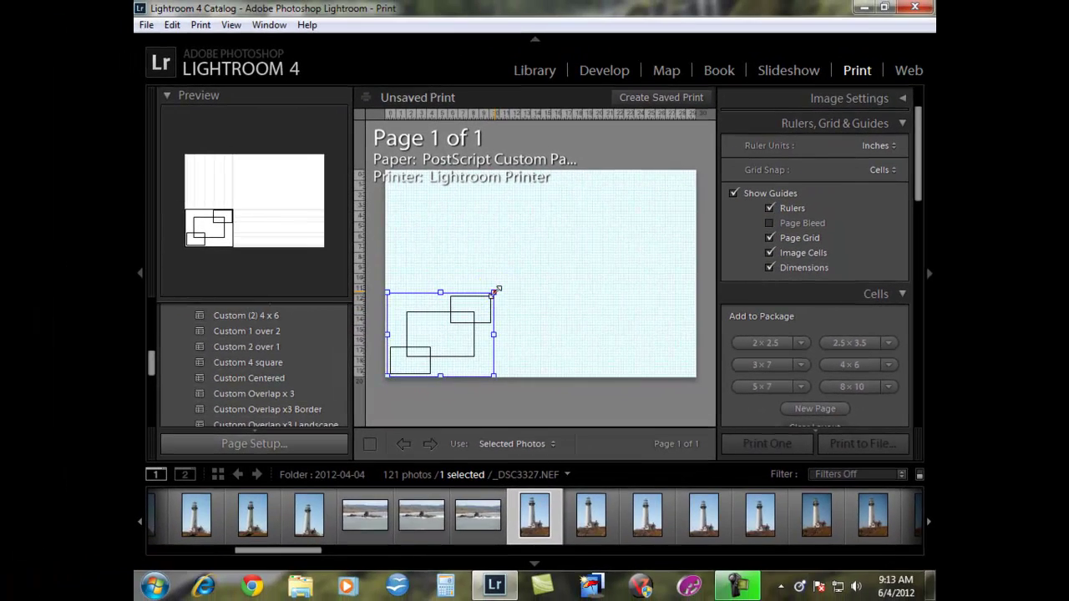
{"action": "left_click_drag", "start_coordinate": [175, 290], "coordinate": [381, 180]}
{"action": "left_click_drag", "start_coordinate": [637, 215], "coordinate": [699, 172]}
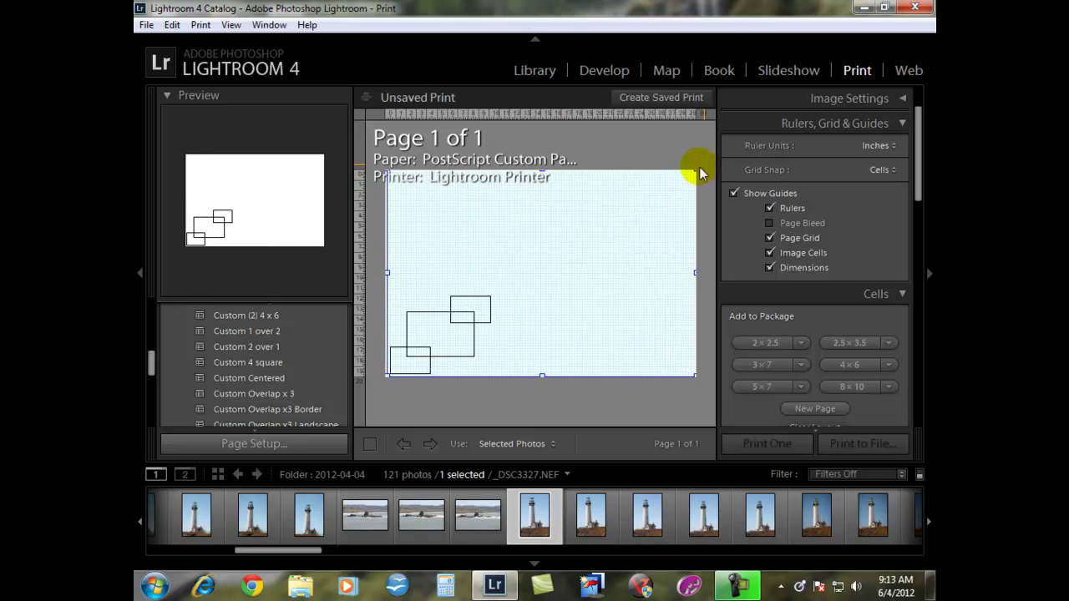
{"action": "left_click_drag", "start_coordinate": [384, 373], "coordinate": [383, 376]}
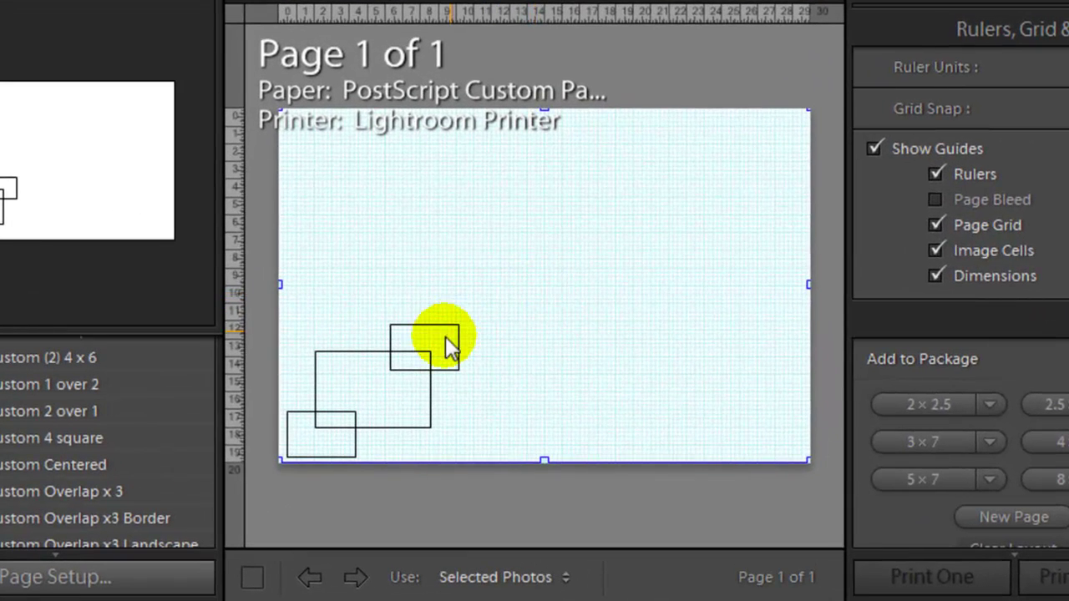
Step: Move the small cell to the upper right, the large one to centre, and stretch the third into a tall cell
{"action": "left_click", "coordinate": [439, 338]}
{"action": "left_click_drag", "start_coordinate": [437, 342], "coordinate": [746, 222]}
{"action": "left_click_drag", "start_coordinate": [436, 382], "coordinate": [628, 276]}
{"action": "left_click_drag", "start_coordinate": [334, 434], "coordinate": [351, 309]}
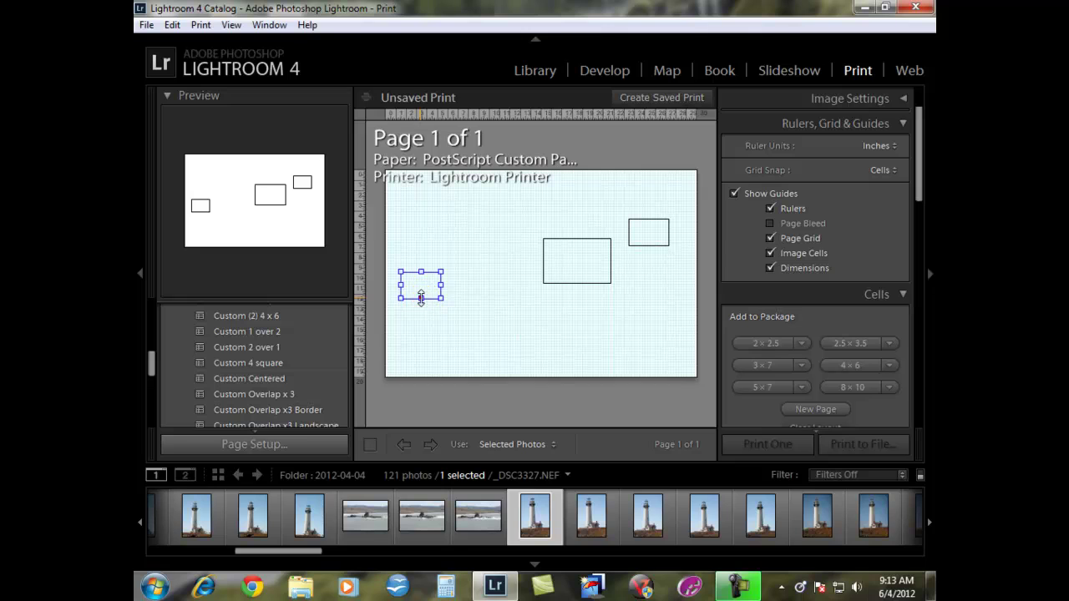
{"action": "left_click_drag", "start_coordinate": [421, 297], "coordinate": [415, 367]}
{"action": "left_click_drag", "start_coordinate": [421, 270], "coordinate": [417, 191]}
{"action": "left_click_drag", "start_coordinate": [442, 279], "coordinate": [464, 283]}
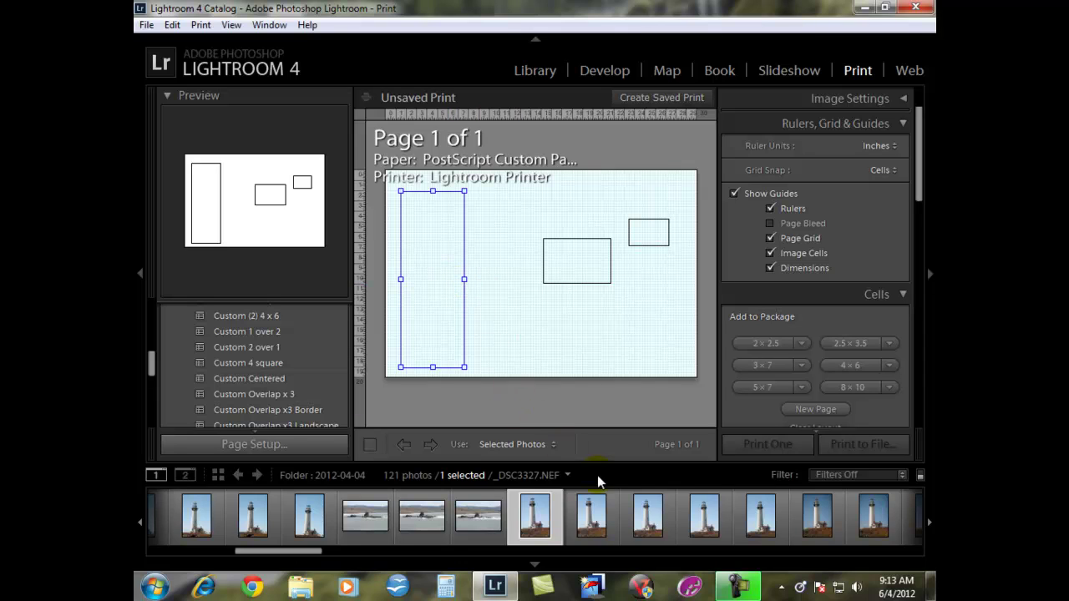
Step: Drop the lighthouse photo into the tall left cell and resize it to 8.284 x 18.067 in
{"action": "left_click_drag", "start_coordinate": [520, 535], "coordinate": [429, 309]}
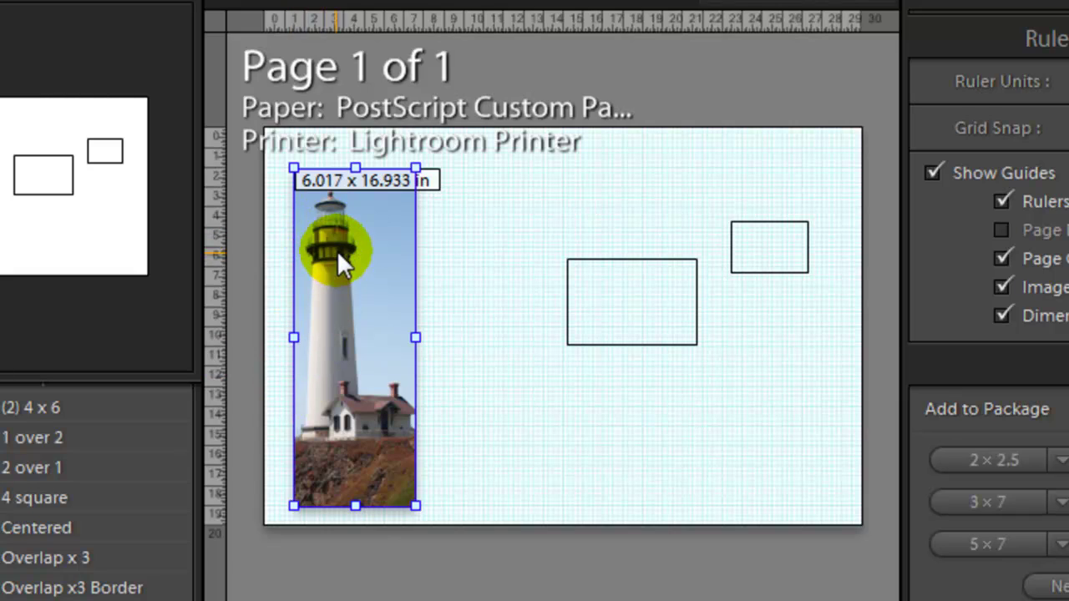
{"action": "left_click_drag", "start_coordinate": [416, 337], "coordinate": [460, 341]}
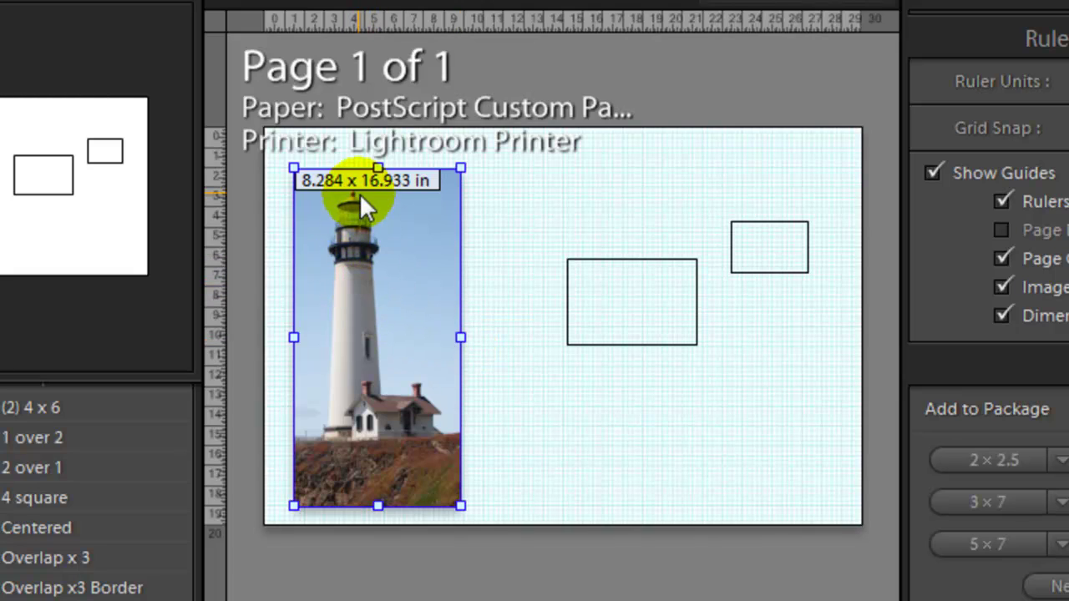
{"action": "left_click_drag", "start_coordinate": [378, 167], "coordinate": [414, 147]}
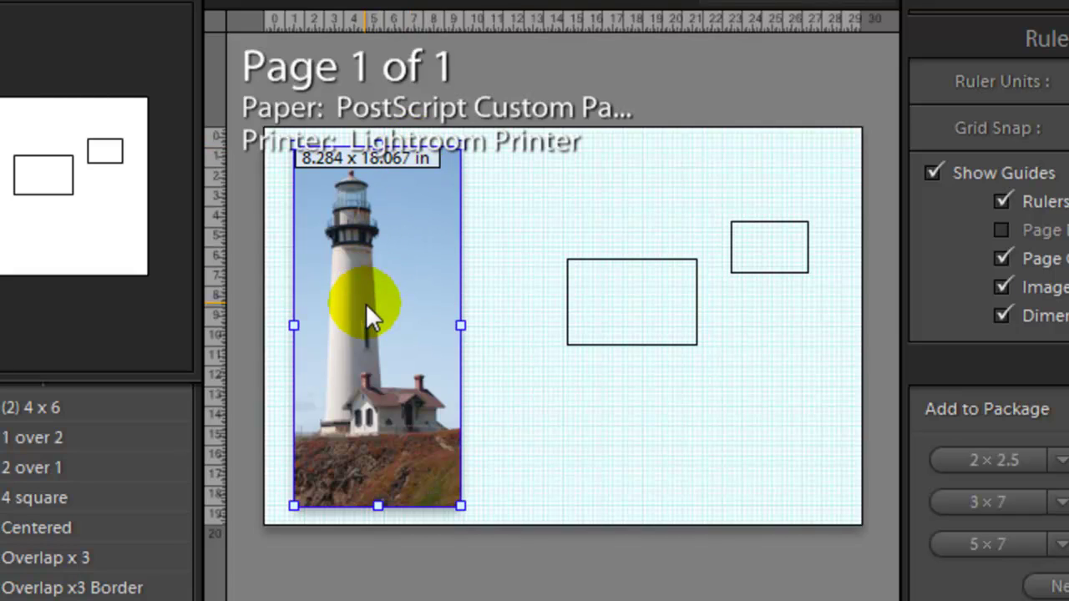
{"action": "left_click_drag", "start_coordinate": [368, 311], "coordinate": [363, 311]}
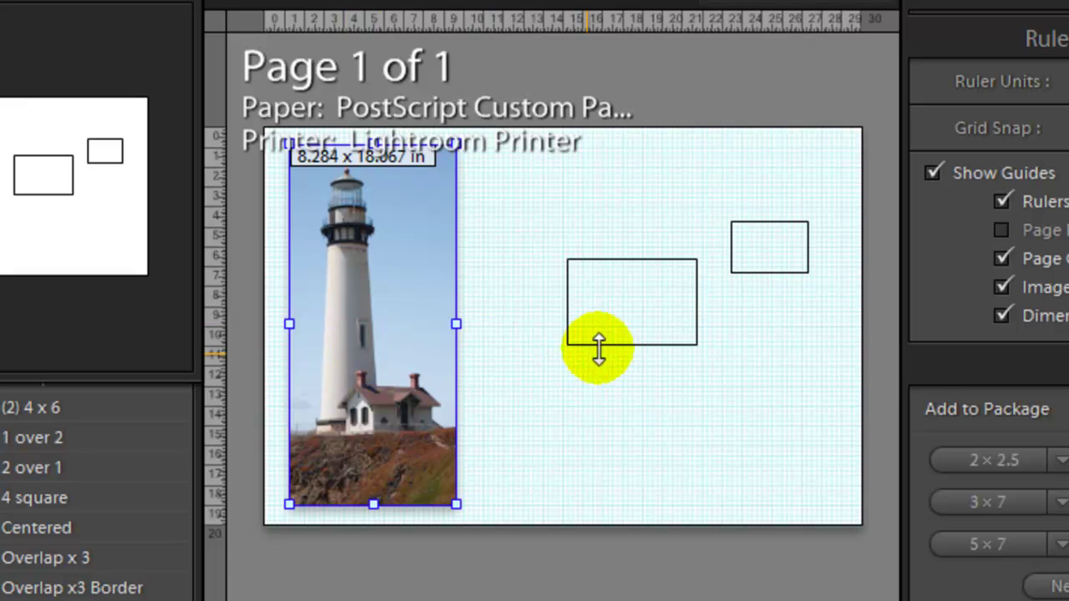
{"action": "left_click", "coordinate": [613, 312]}
Step: Fill the middle cell with the coastal rock photo, sized 8.284 x 18.067 in beside the lighthouse
{"action": "left_click_drag", "start_coordinate": [660, 314], "coordinate": [601, 350]}
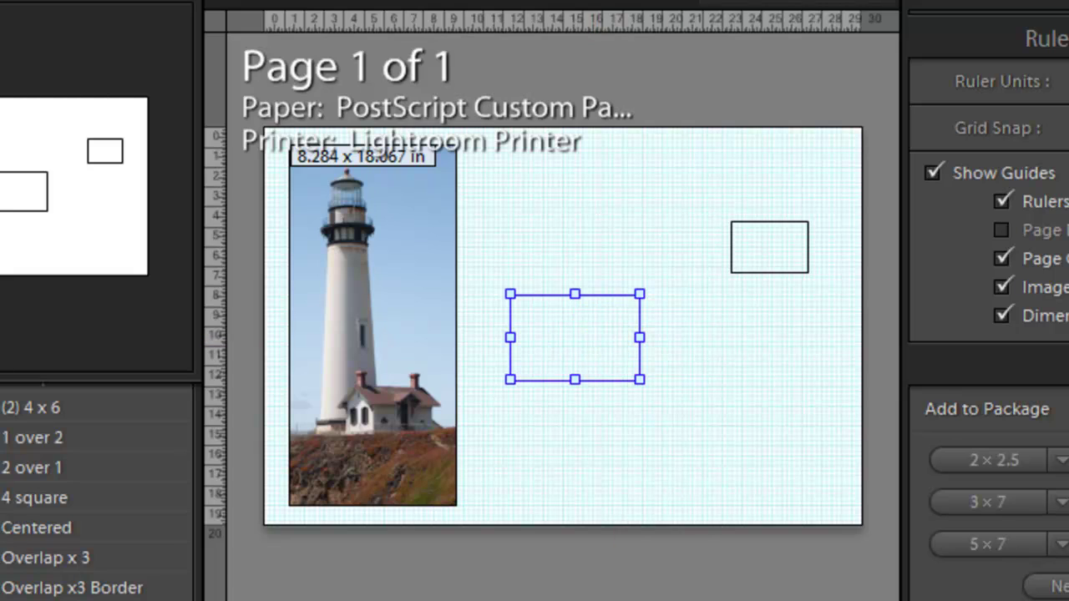
{"action": "left_click_drag", "start_coordinate": [468, 600], "coordinate": [580, 346]}
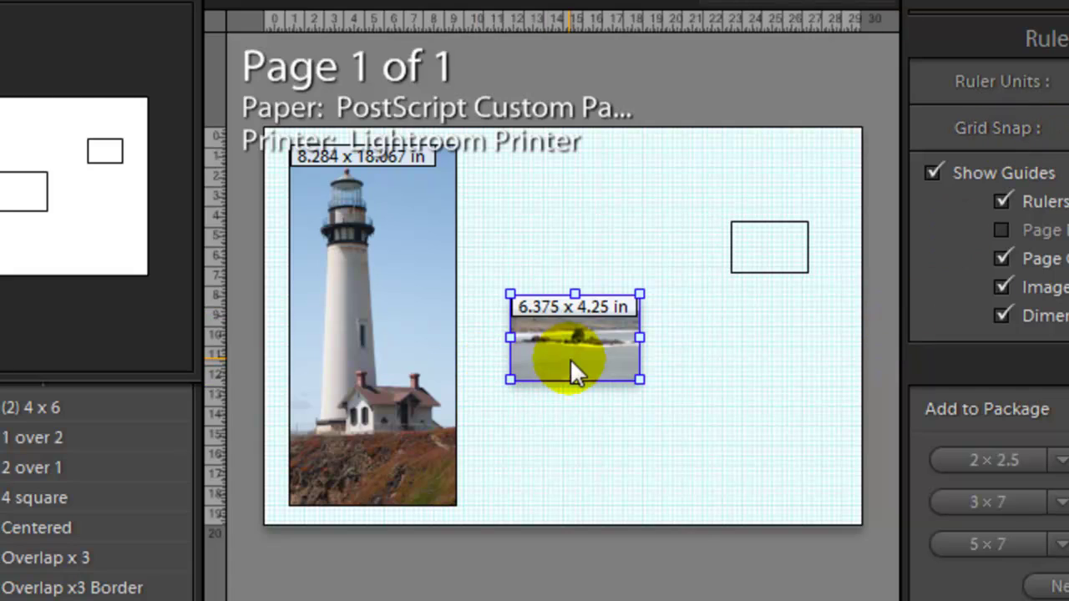
{"action": "left_click_drag", "start_coordinate": [570, 358], "coordinate": [397, 469]}
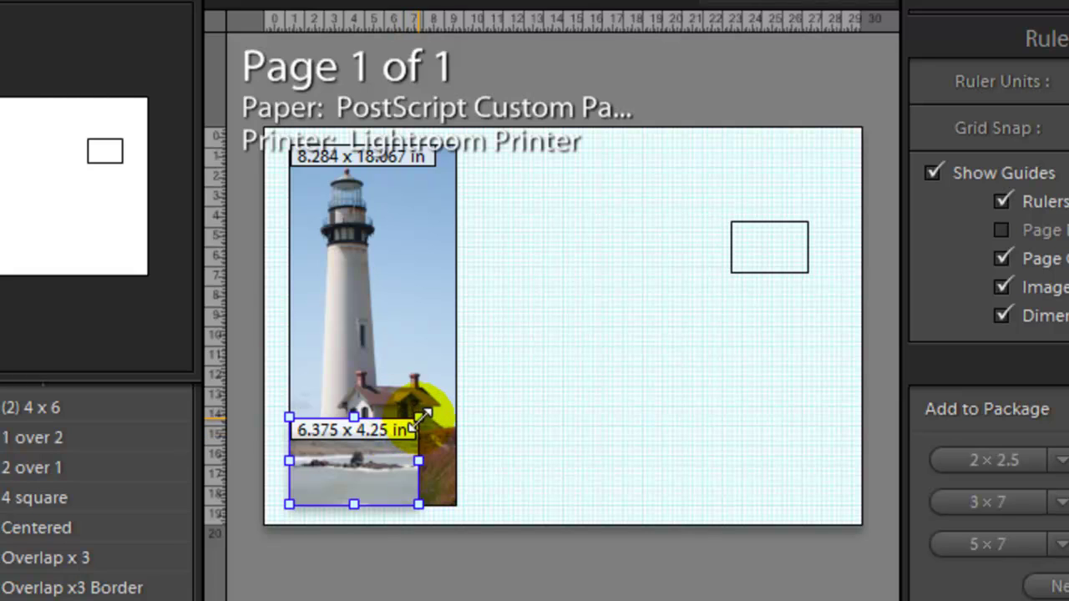
{"action": "left_click_drag", "start_coordinate": [422, 416], "coordinate": [454, 155]}
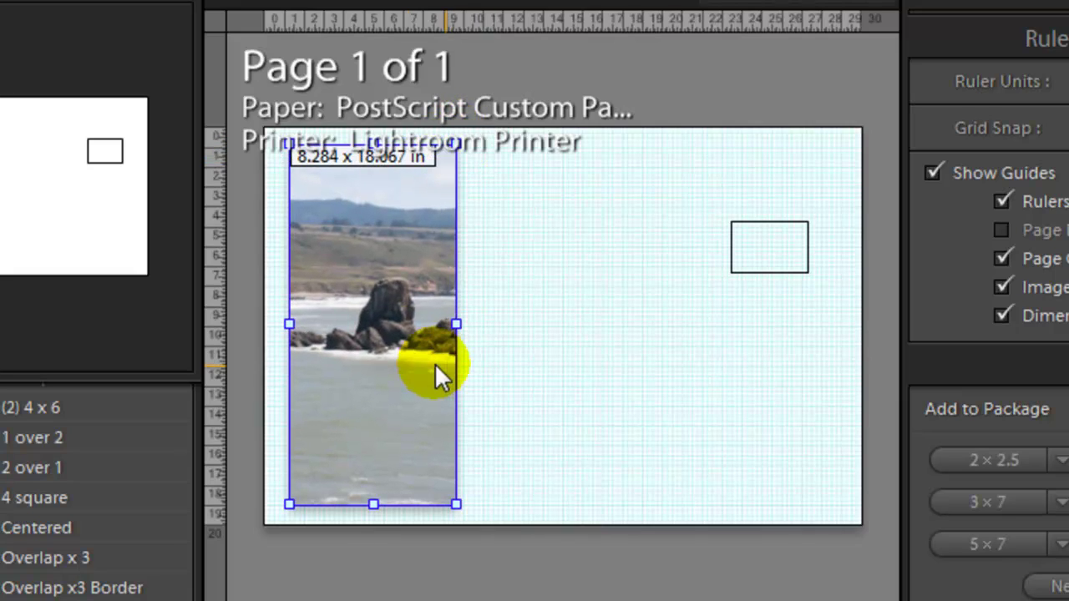
{"action": "left_click_drag", "start_coordinate": [406, 358], "coordinate": [569, 330]}
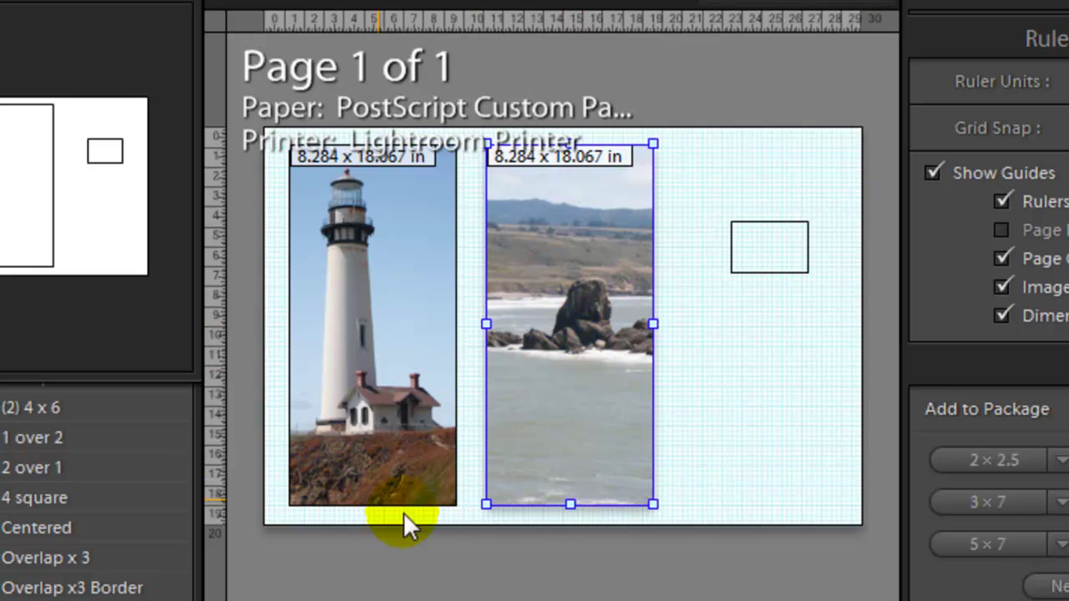
Step: Fill the empty right cell with a lighthouse-on-rocks photo sized 8.284 x 18.067 in
{"action": "left_click", "coordinate": [749, 254]}
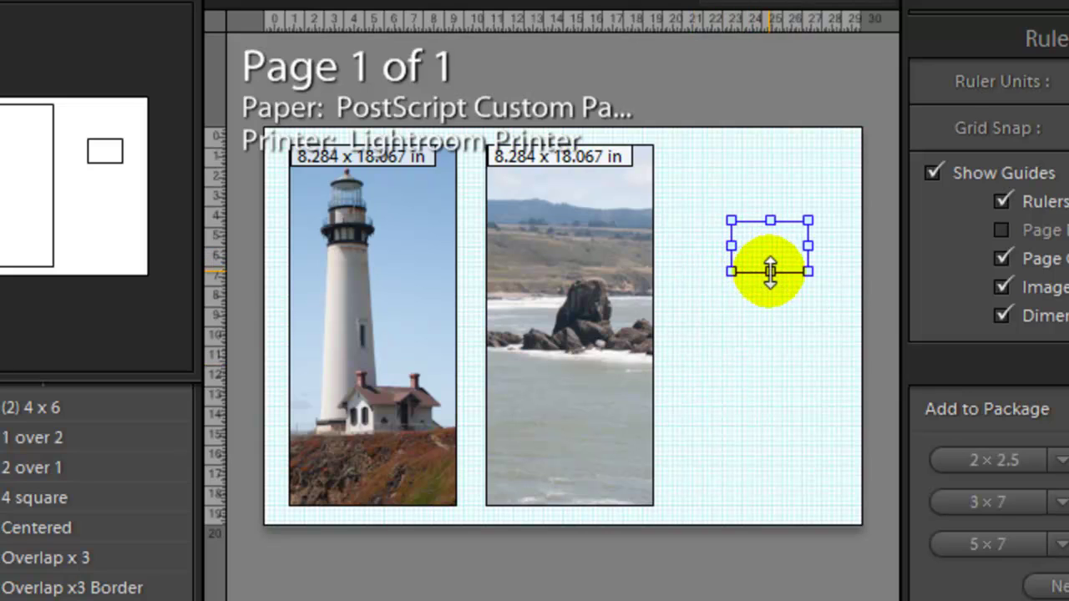
{"action": "left_click_drag", "start_coordinate": [767, 271], "coordinate": [756, 370]}
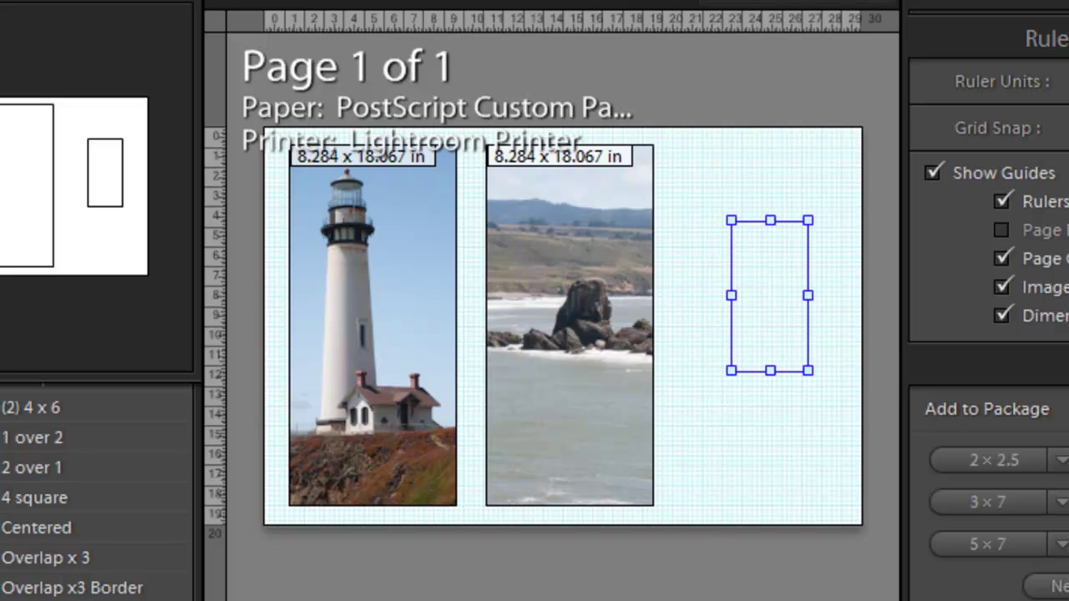
{"action": "left_click_drag", "start_coordinate": [752, 600], "coordinate": [529, 431]}
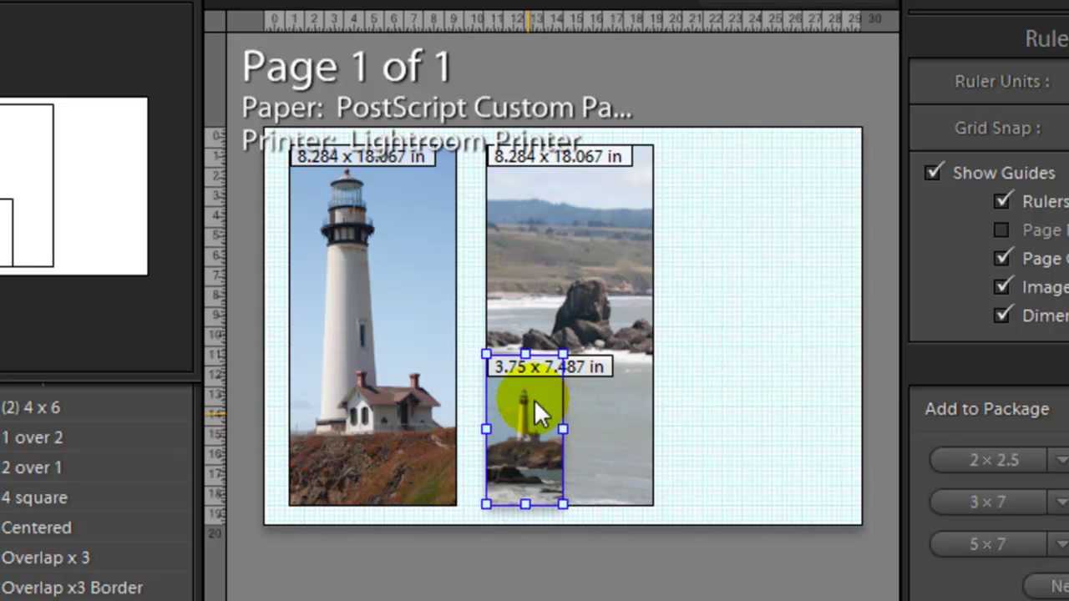
{"action": "left_click_drag", "start_coordinate": [562, 353], "coordinate": [654, 146]}
{"action": "left_click_drag", "start_coordinate": [580, 298], "coordinate": [754, 306]}
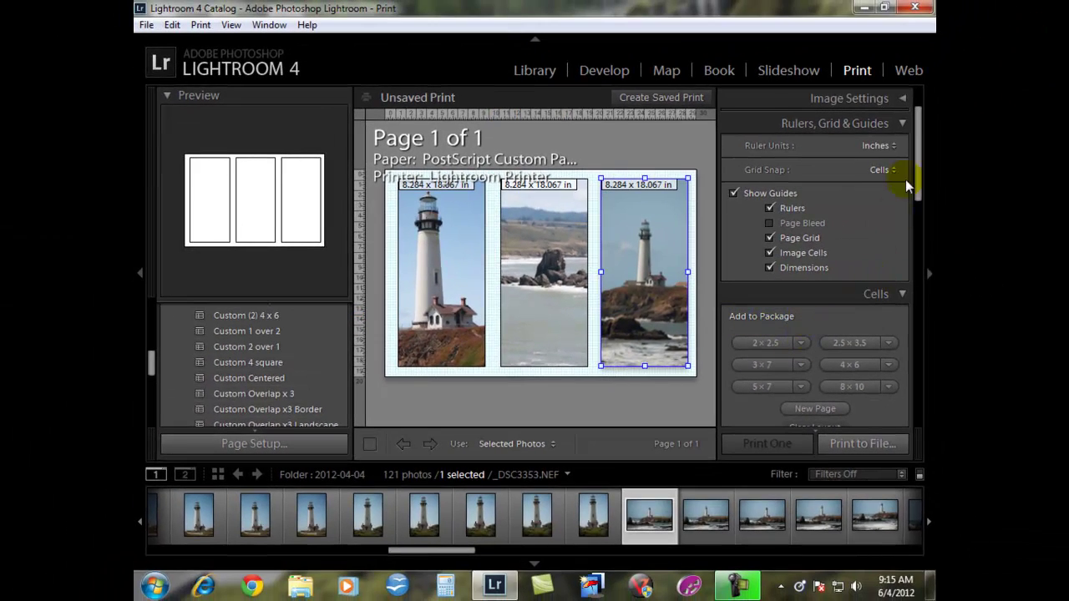
Step: Enable Page Background Color in the Page panel to make the background black
{"action": "scroll", "coordinate": [914, 179], "scroll_direction": "down", "scroll_amount": 2}
{"action": "left_click_drag", "start_coordinate": [920, 178], "coordinate": [908, 256]}
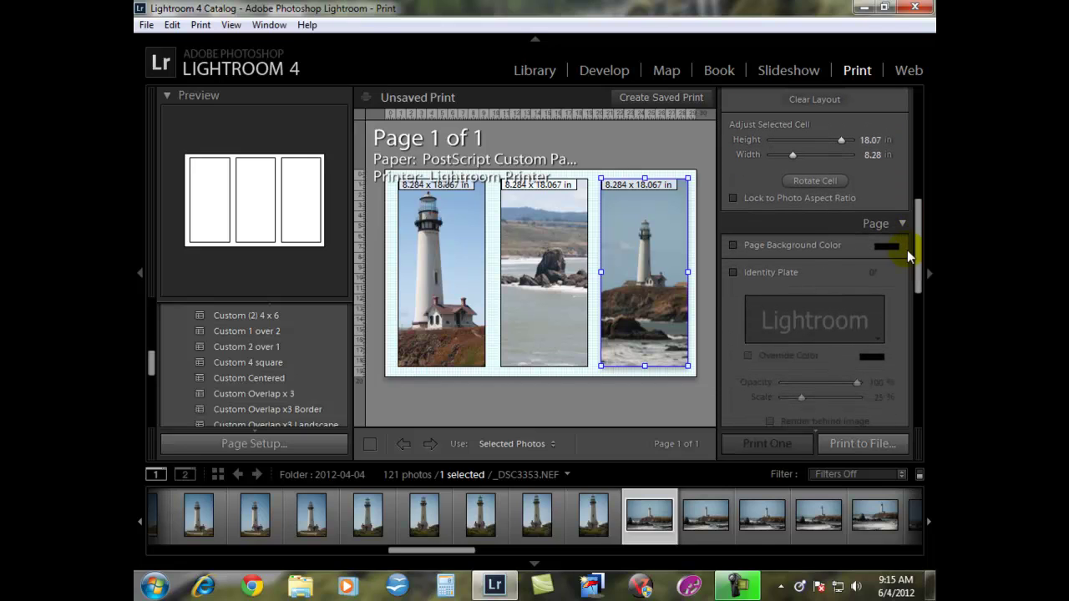
{"action": "left_click", "coordinate": [732, 246]}
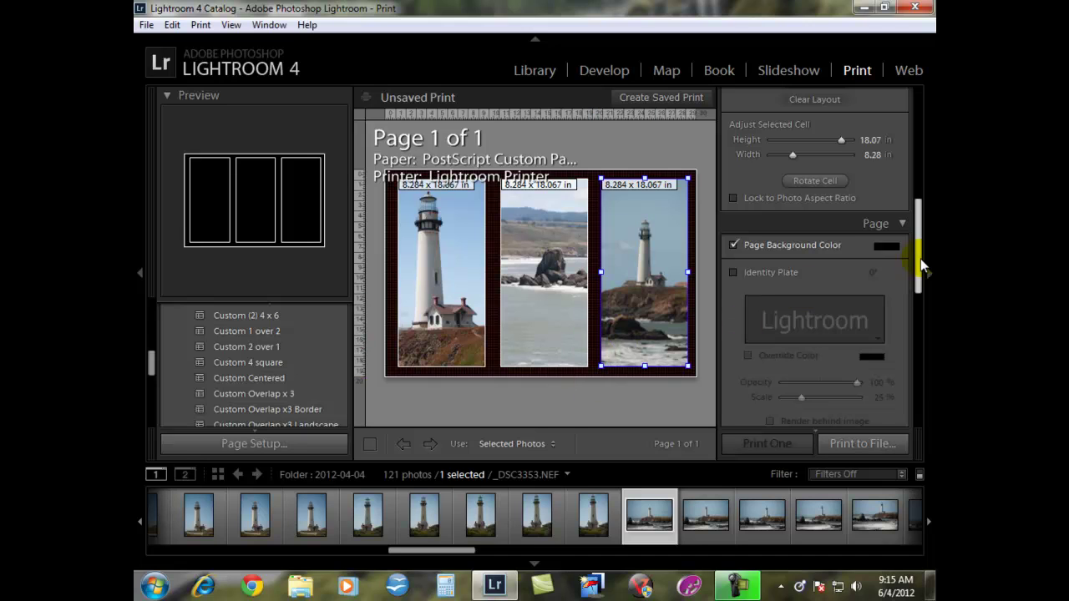
Step: Uncheck Page Grid under Rulers, Grid & Guides to hide the grid
{"action": "left_click_drag", "start_coordinate": [921, 258], "coordinate": [923, 202]}
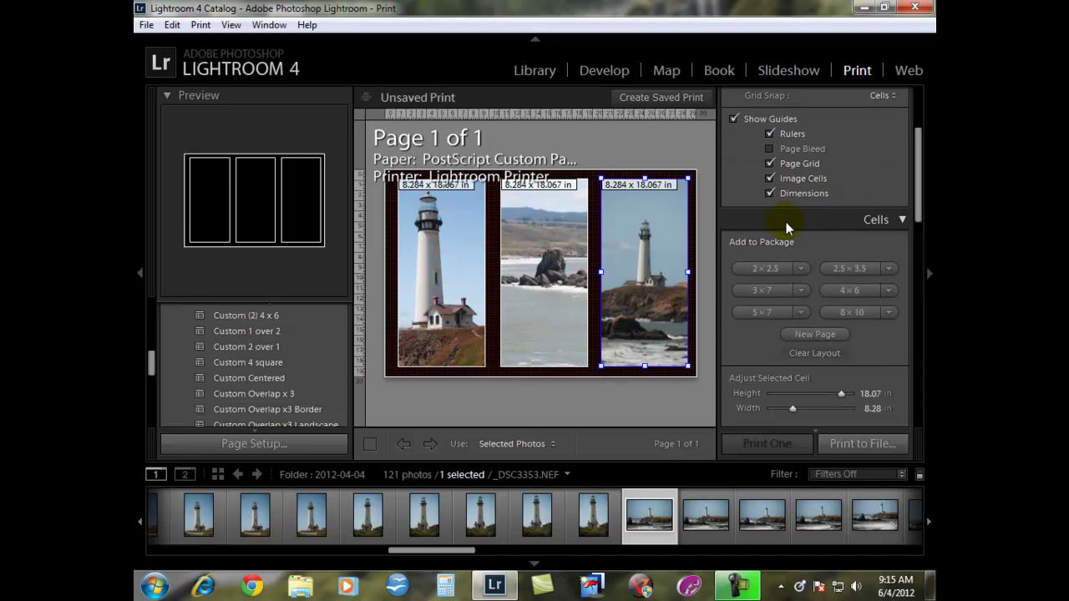
{"action": "left_click", "coordinate": [770, 164]}
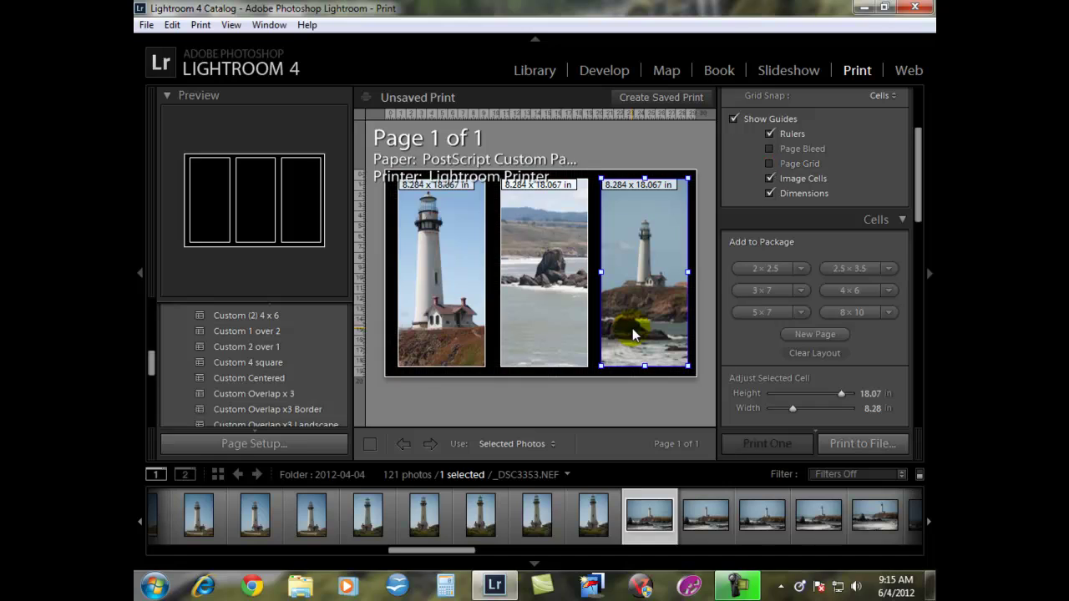
{"action": "mouse_move", "coordinate": [284, 317]}
Step: Save the current layout under User Templates as a new print template named '3x3 landscape'
{"action": "left_click_drag", "start_coordinate": [151, 374], "coordinate": [153, 308]}
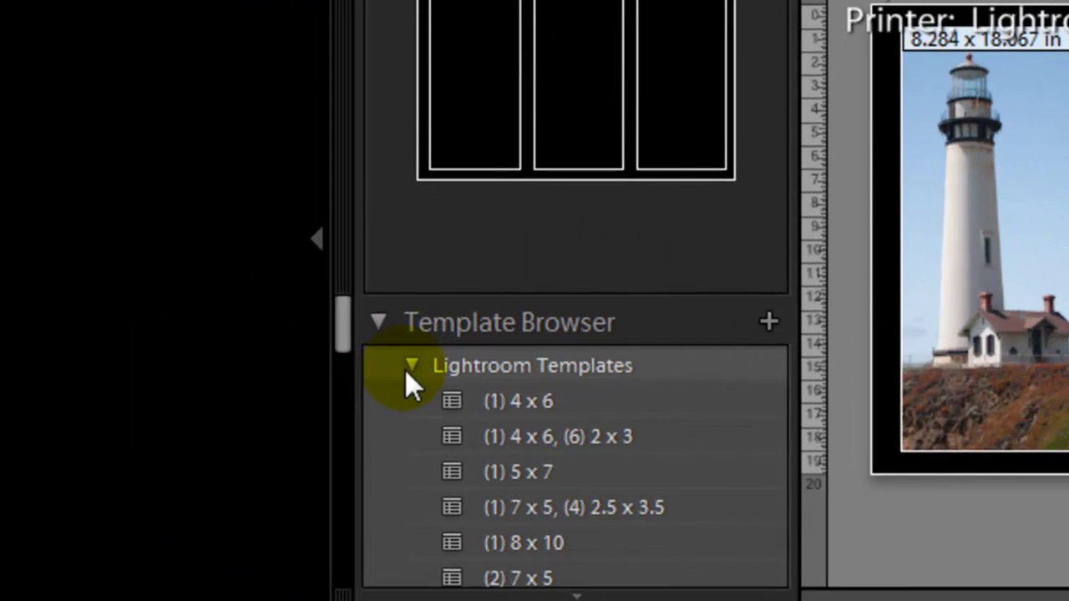
{"action": "left_click", "coordinate": [311, 349]}
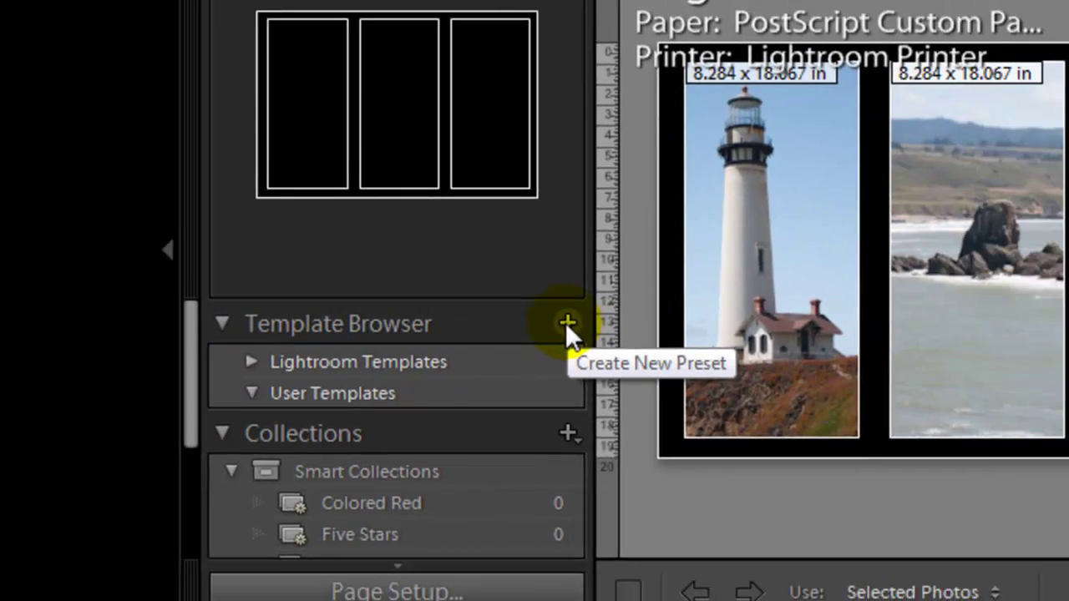
{"action": "left_click", "coordinate": [566, 322]}
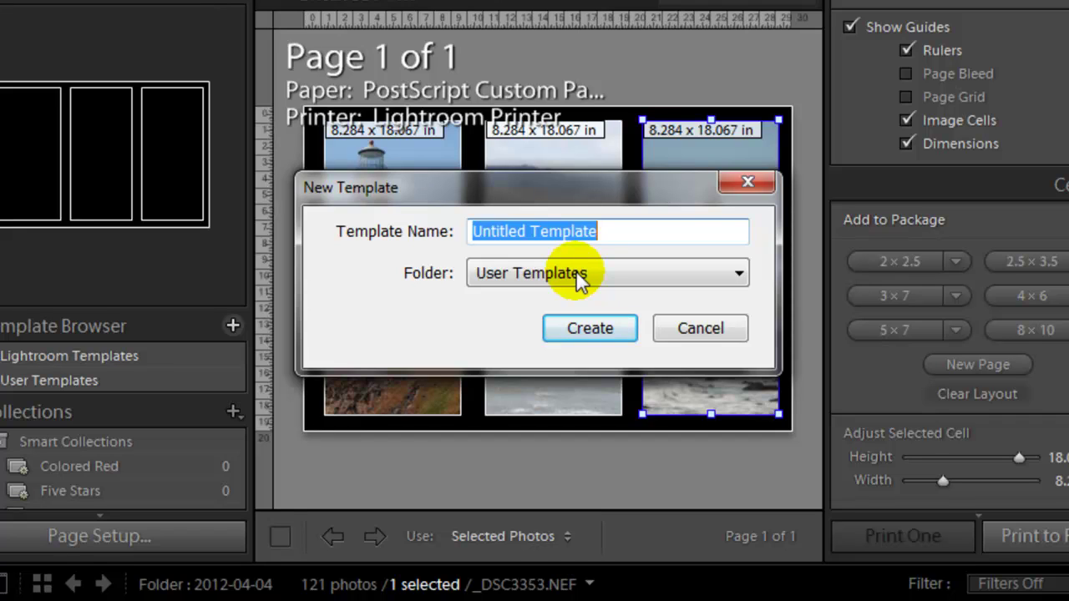
{"action": "type", "text": "3x3 "}
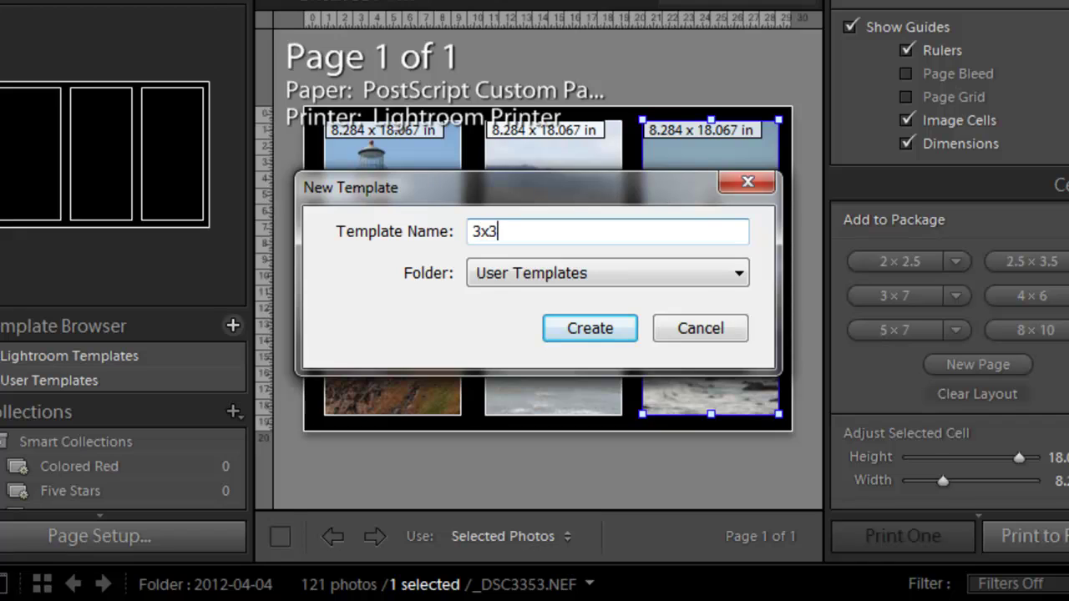
{"action": "type", "text": "landscape"}
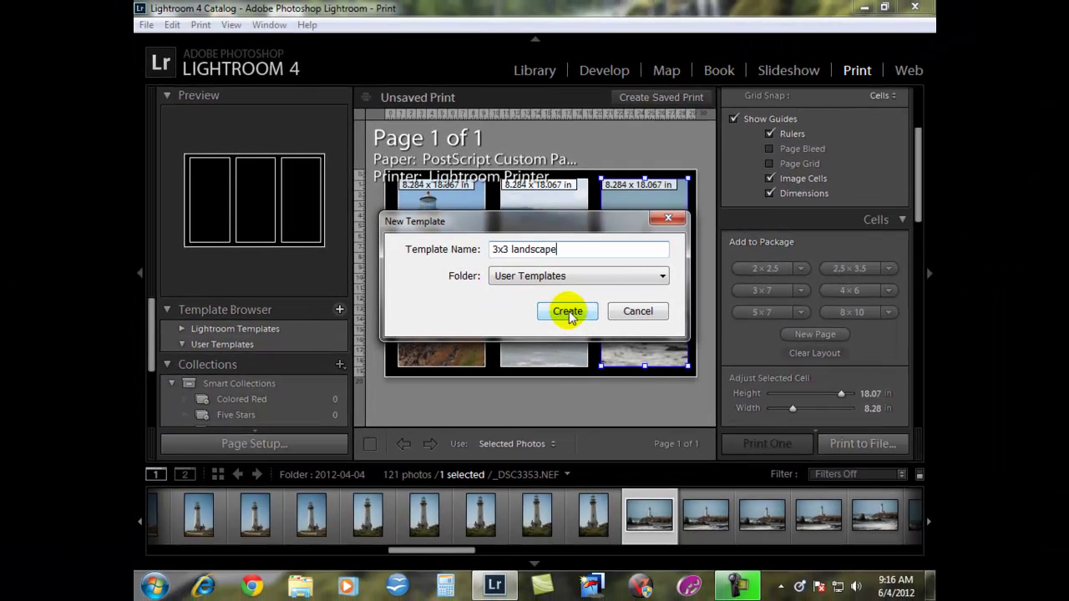
{"action": "left_click", "coordinate": [573, 315]}
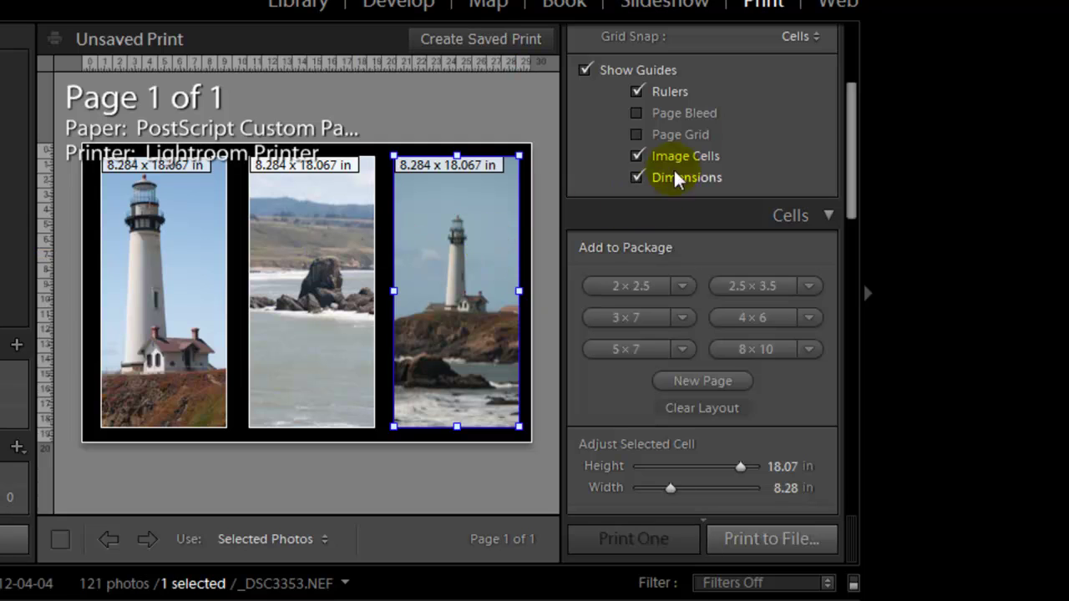
Step: Keep JPEG File as the Print Job output in the Print to options
{"action": "left_click_drag", "start_coordinate": [853, 134], "coordinate": [821, 354]}
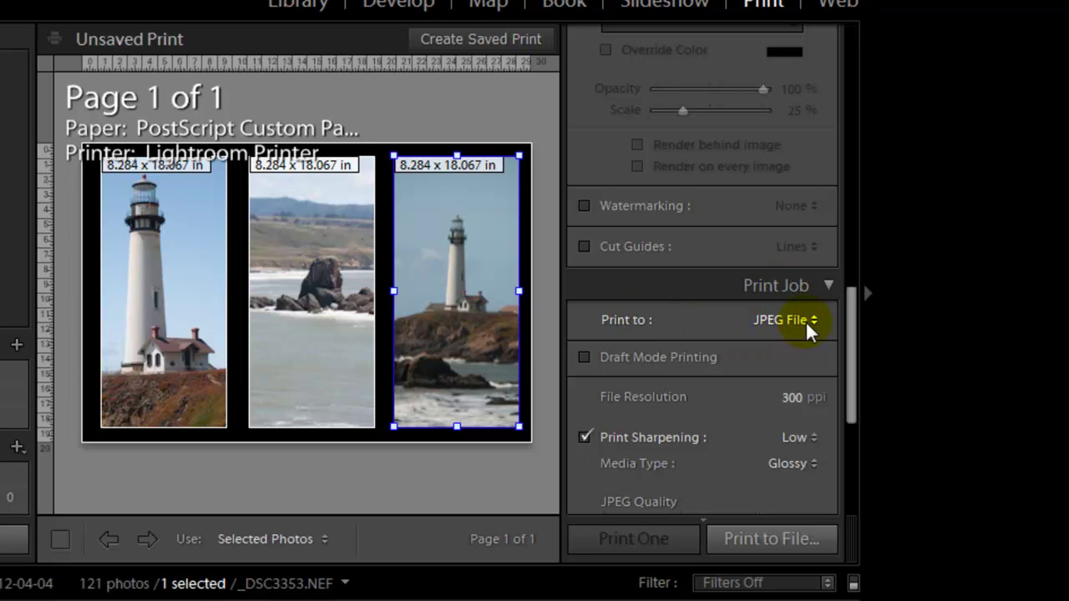
{"action": "left_click", "coordinate": [806, 325]}
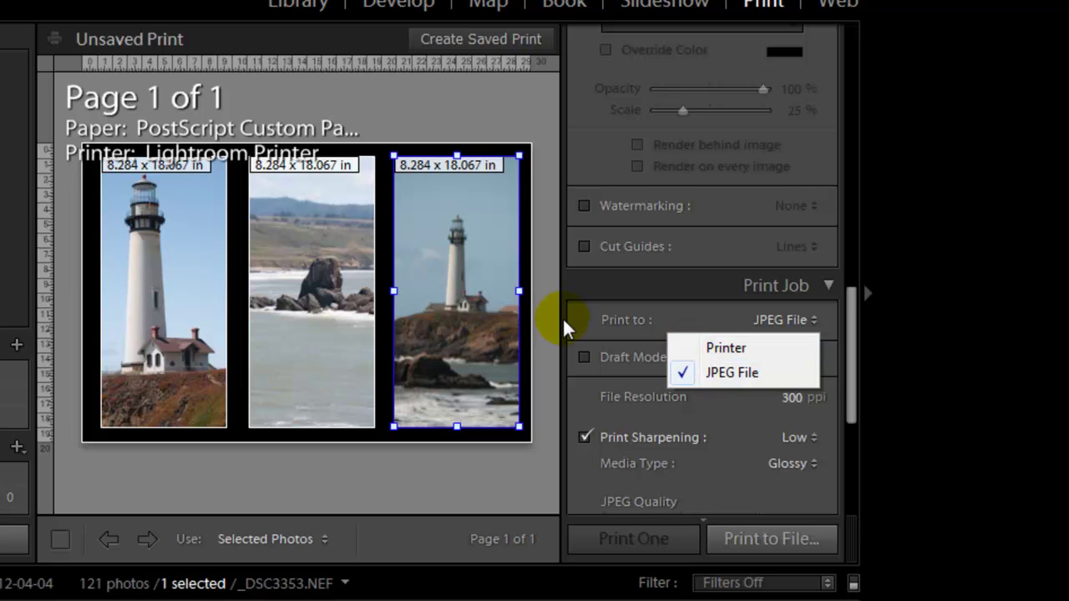
{"action": "left_click", "coordinate": [687, 376]}
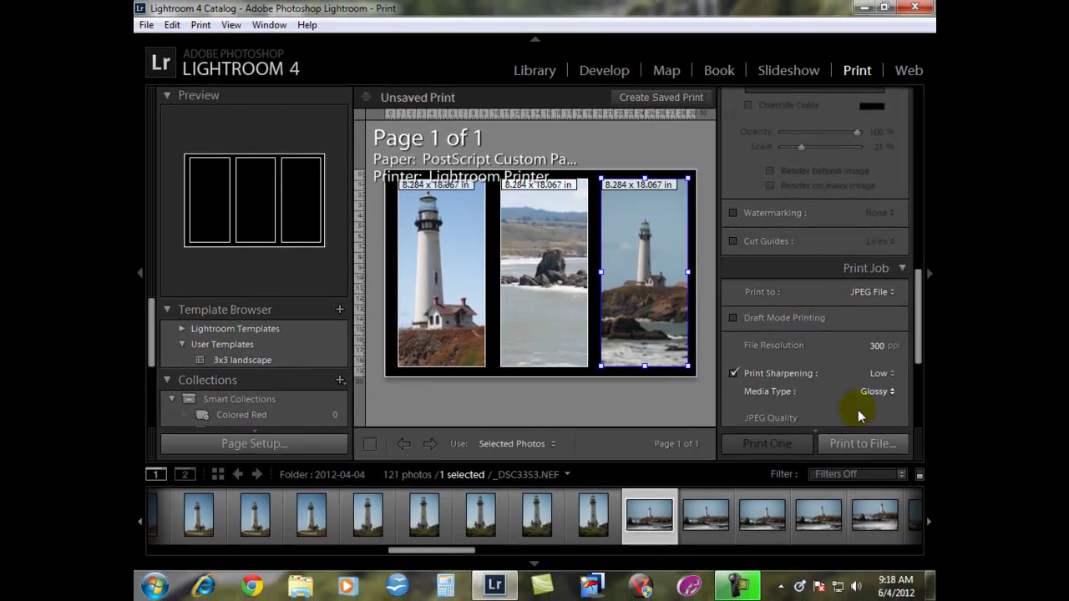
Step: Print to file on the Desktop as the JPEG 'landscape test'
{"action": "left_click", "coordinate": [854, 443]}
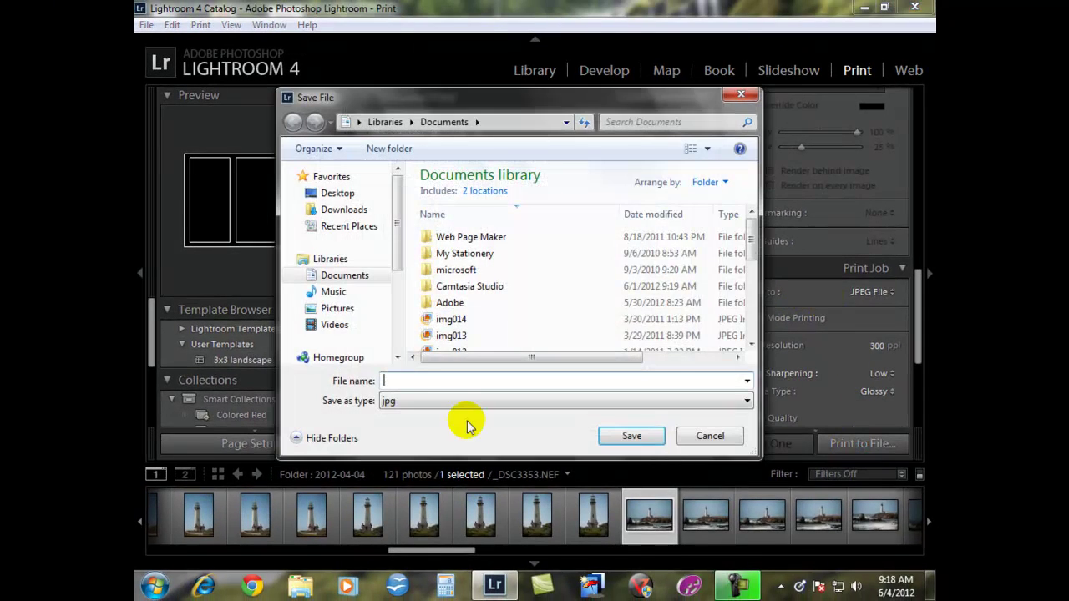
{"action": "left_click", "coordinate": [337, 193]}
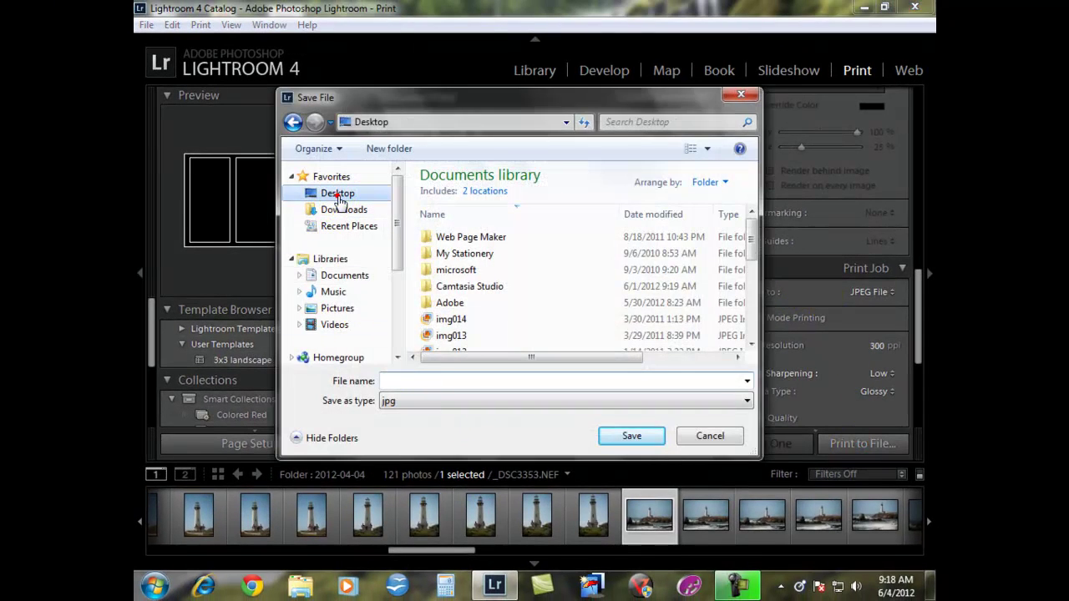
{"action": "left_click", "coordinate": [406, 381]}
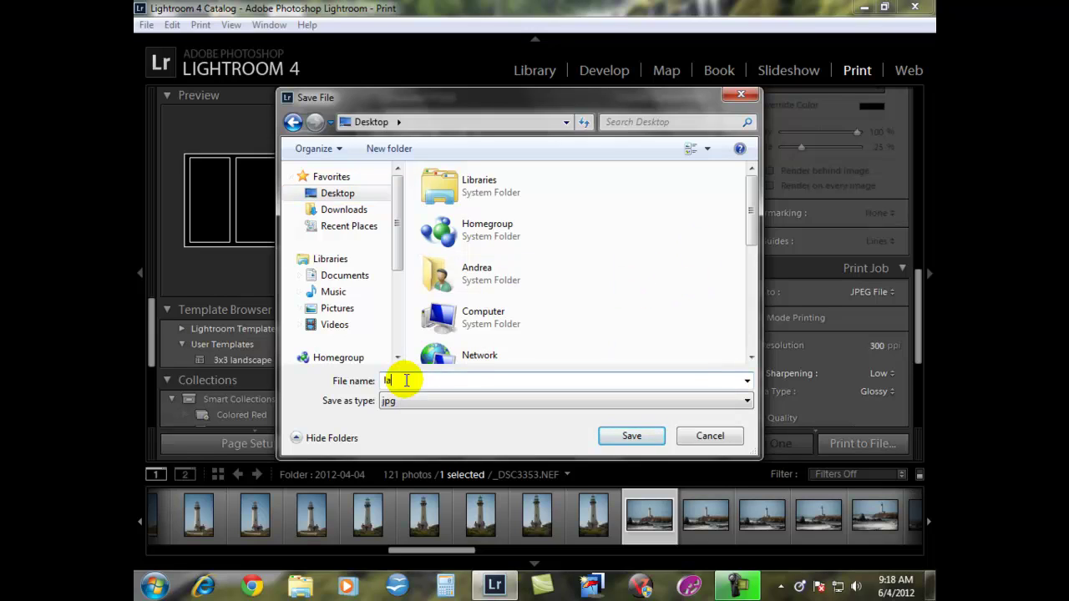
{"action": "type", "text": "landscape"}
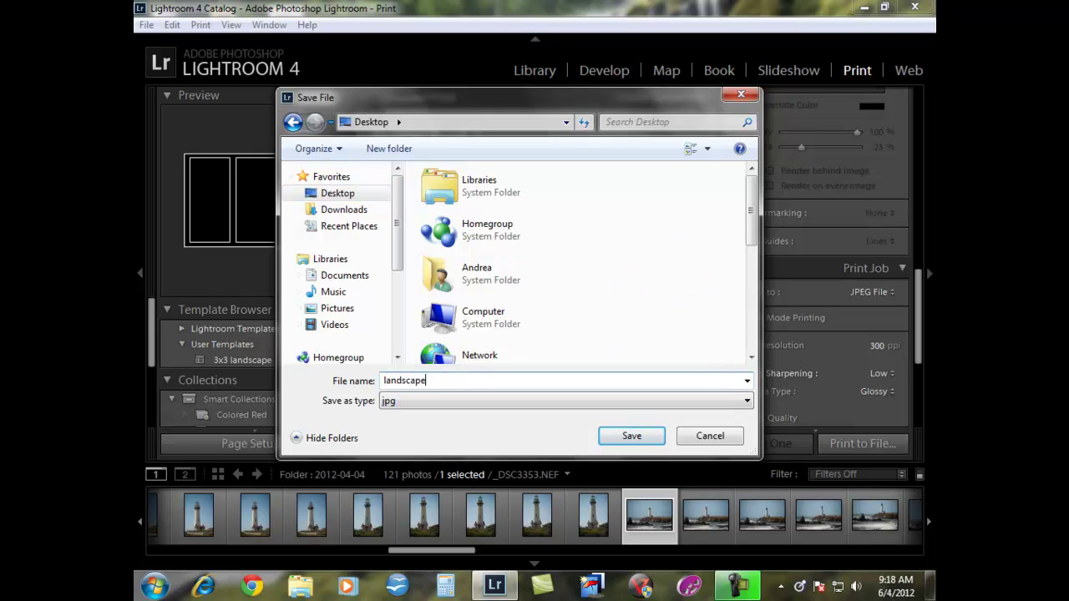
{"action": "type", "text": " test"}
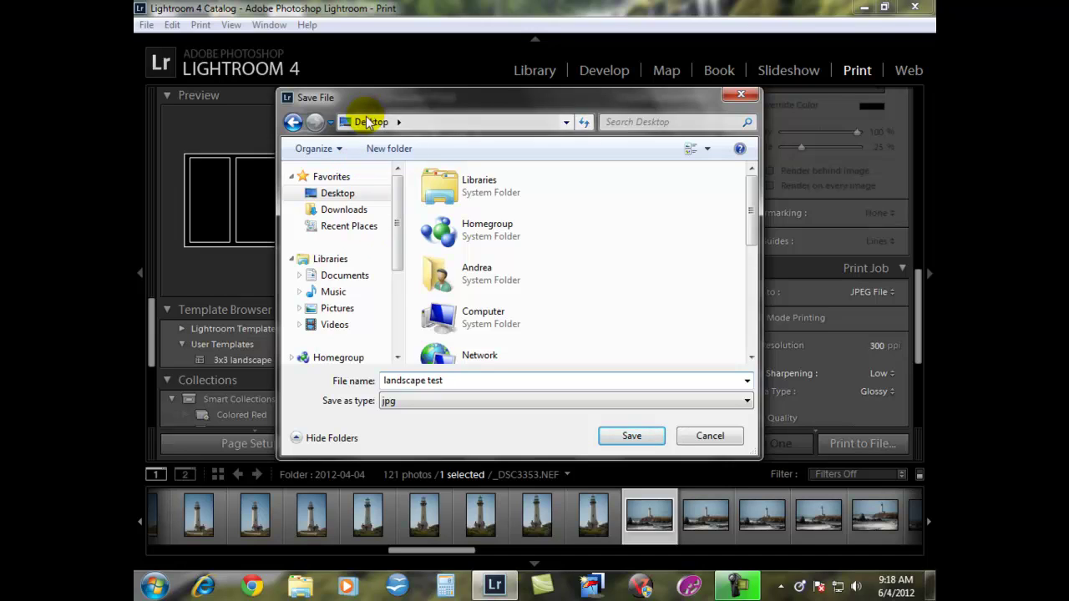
{"action": "left_click", "coordinate": [632, 437]}
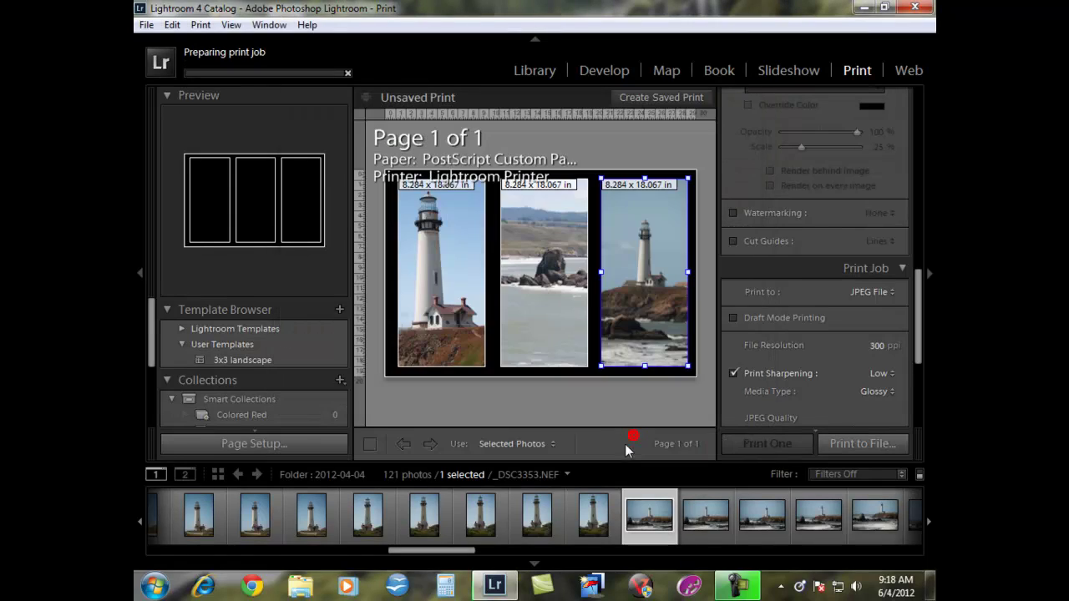